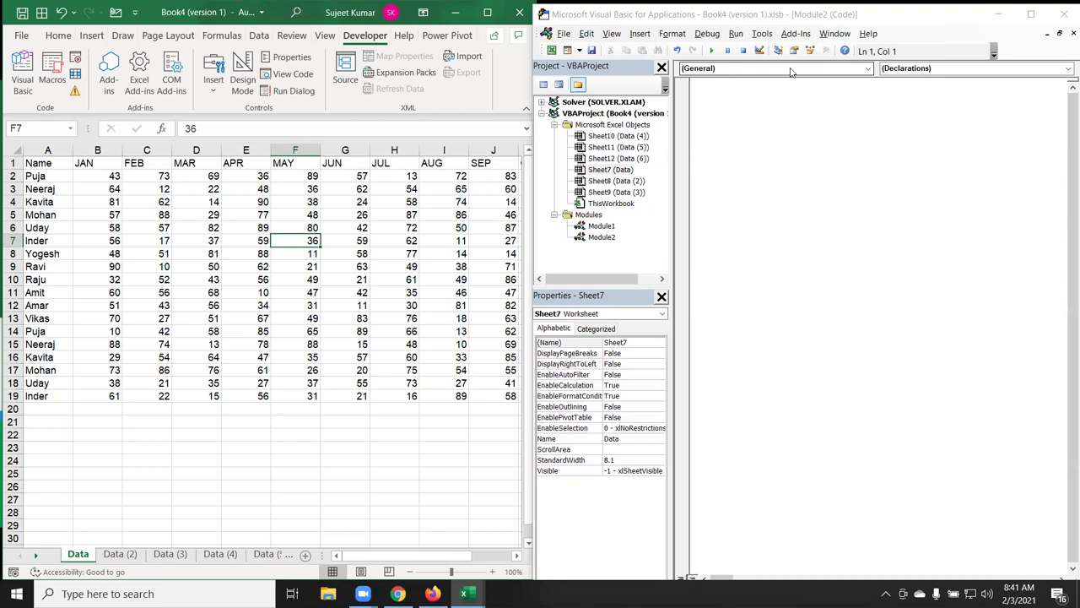
# - Look through the tables on the Data (2) to Data (6) sheets
pyautogui.click(117, 556)
pyautogui.click(169, 555)
pyautogui.click(219, 555)
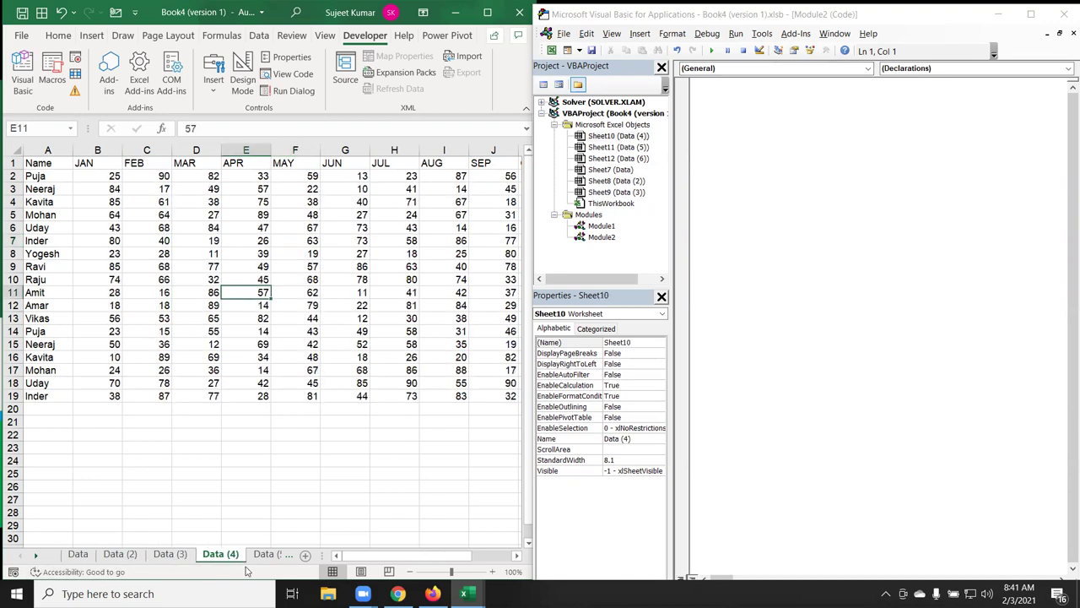
pyautogui.click(268, 554)
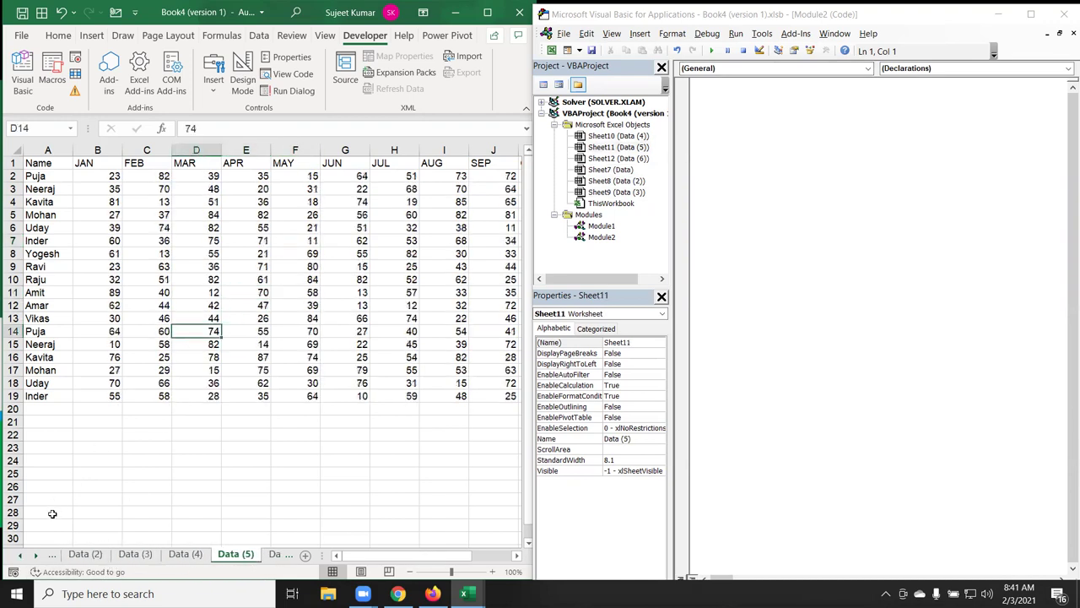
pyautogui.click(36, 556)
pyautogui.click(230, 557)
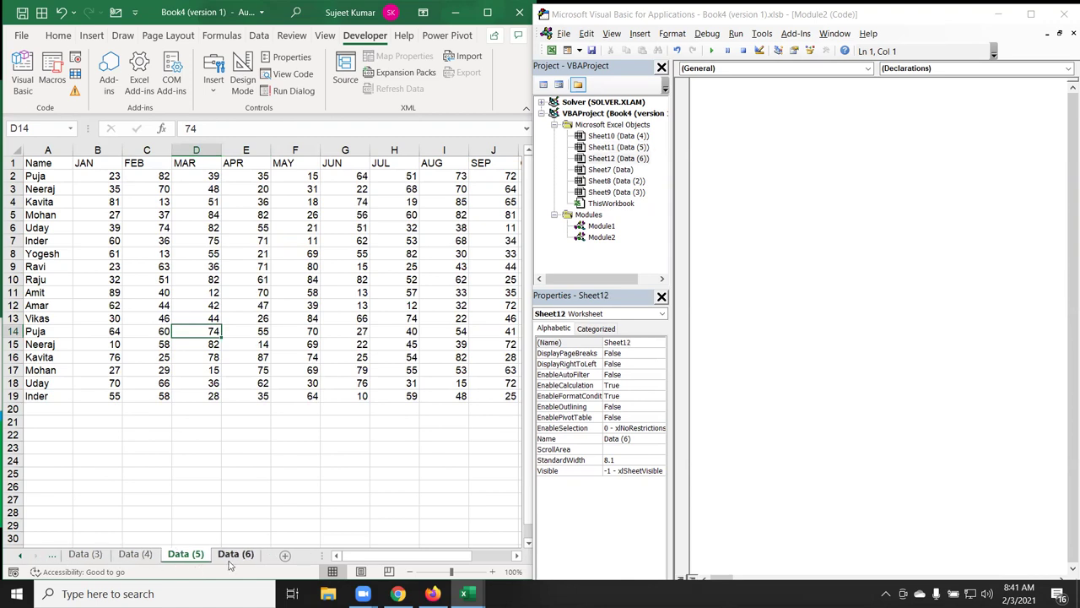
pyautogui.click(186, 554)
pyautogui.click(135, 554)
pyautogui.click(100, 557)
# - Add two new blank sheets, Sheet15 and Sheet16, after Data (6)
pyautogui.click(24, 559)
pyautogui.click(23, 559)
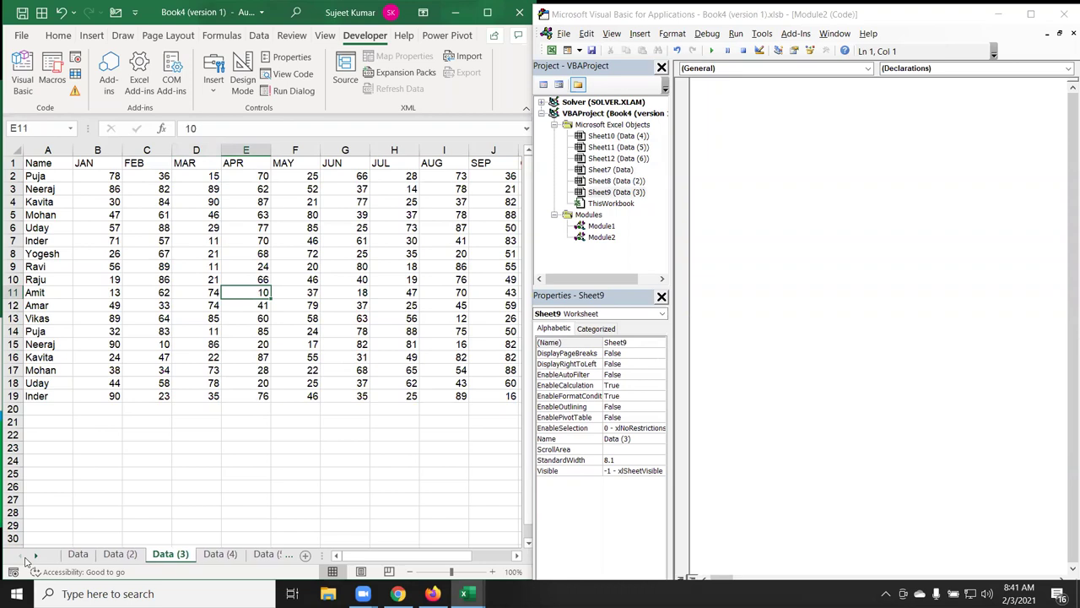
pyautogui.click(38, 555)
pyautogui.click(38, 555)
pyautogui.click(235, 557)
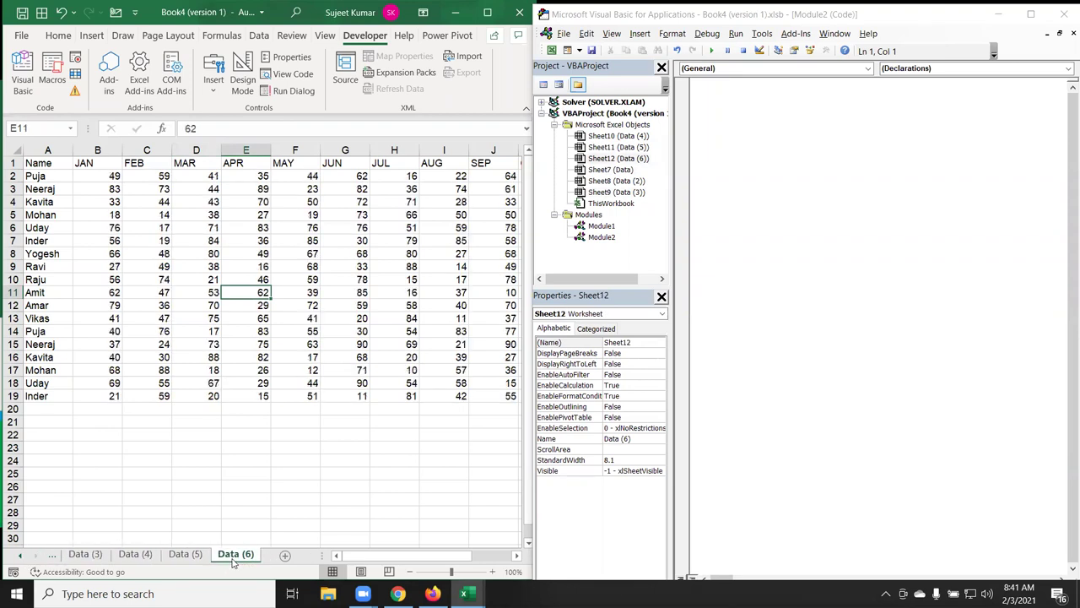
pyautogui.click(285, 556)
pyautogui.click(306, 554)
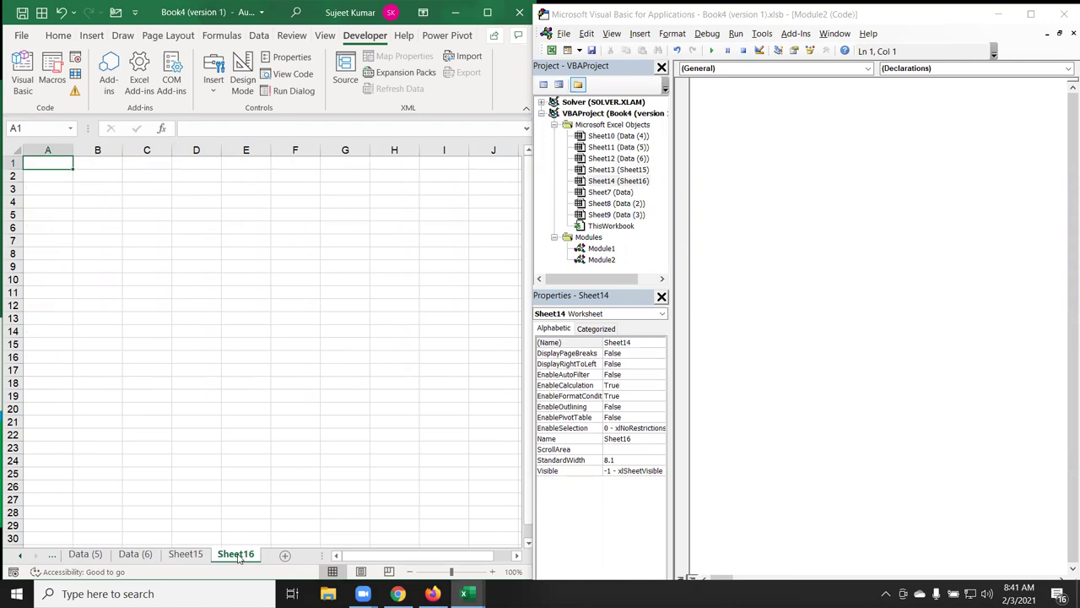
# - Delete the extra Sheet16 worksheet
pyautogui.rightClick(239, 559)
pyautogui.click(292, 378)
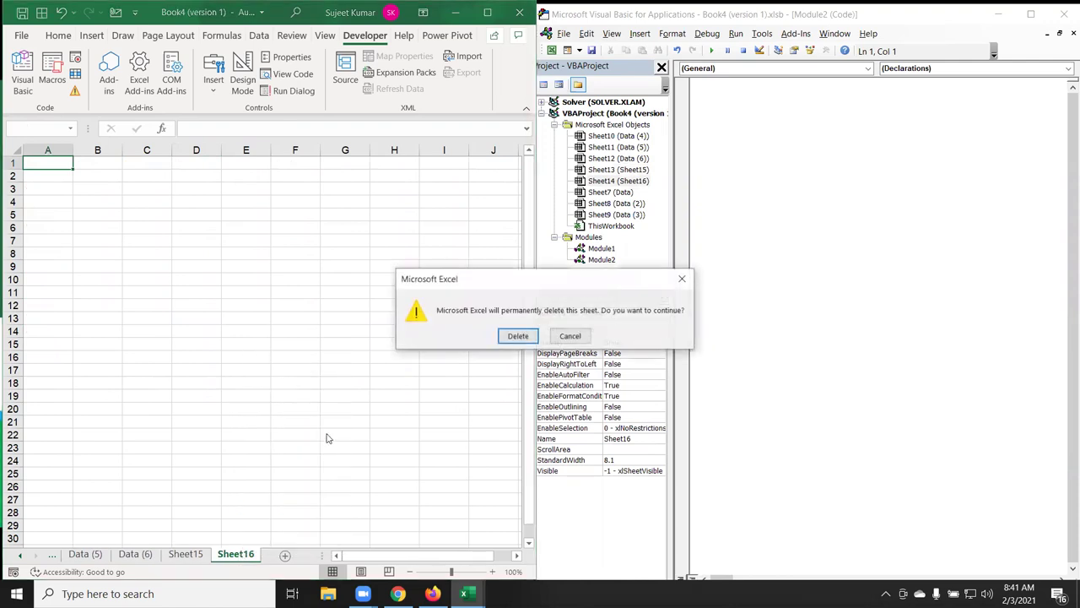
pyautogui.click(516, 335)
# - Rename Sheet15 to Report
pyautogui.click(148, 559)
pyautogui.click(181, 557)
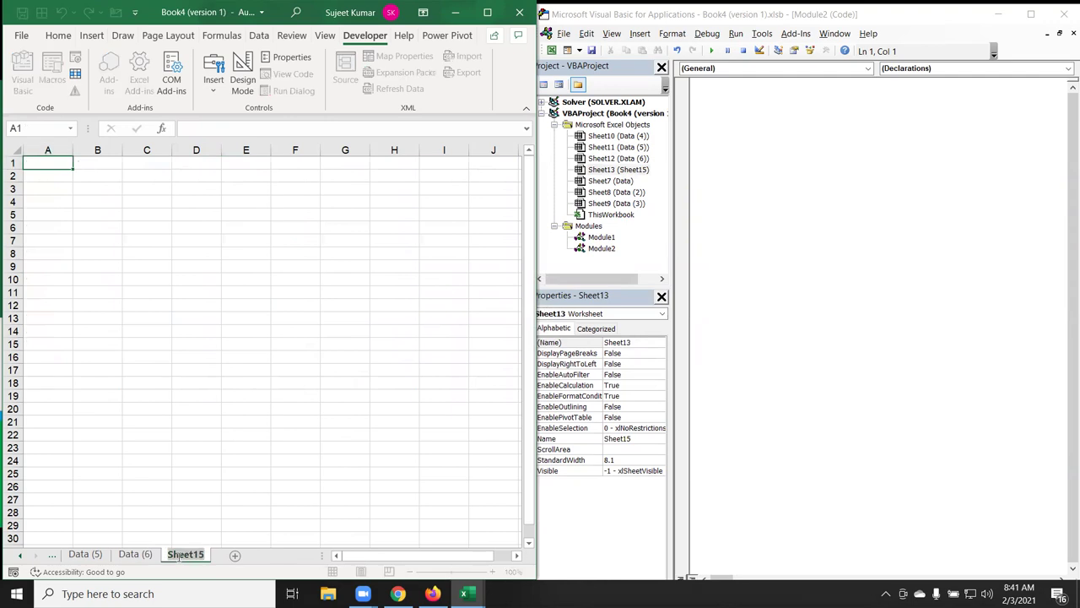
pyautogui.write('Report')
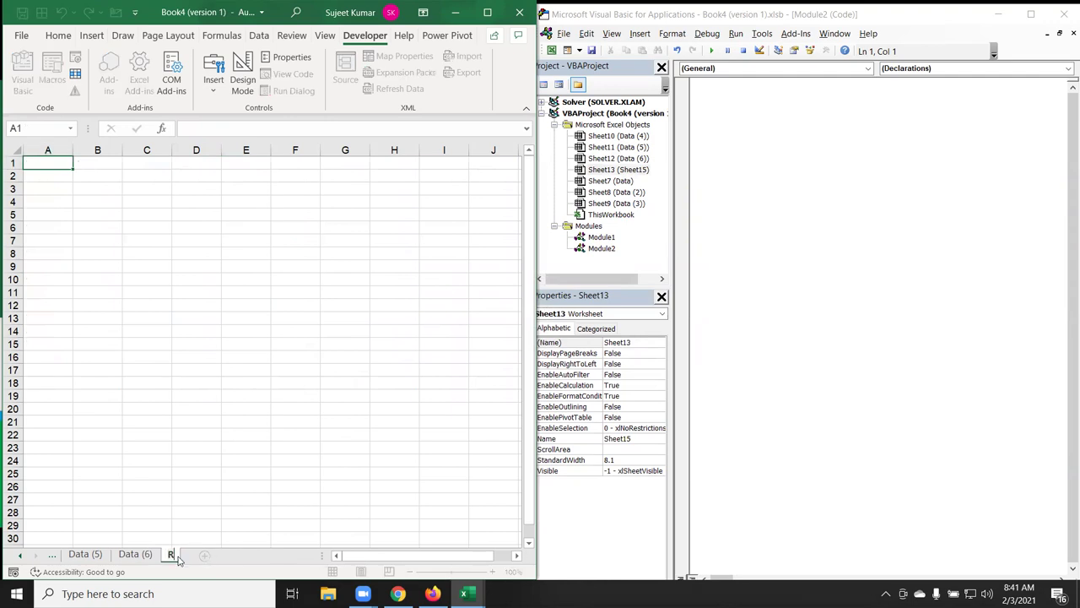
pyautogui.click(223, 450)
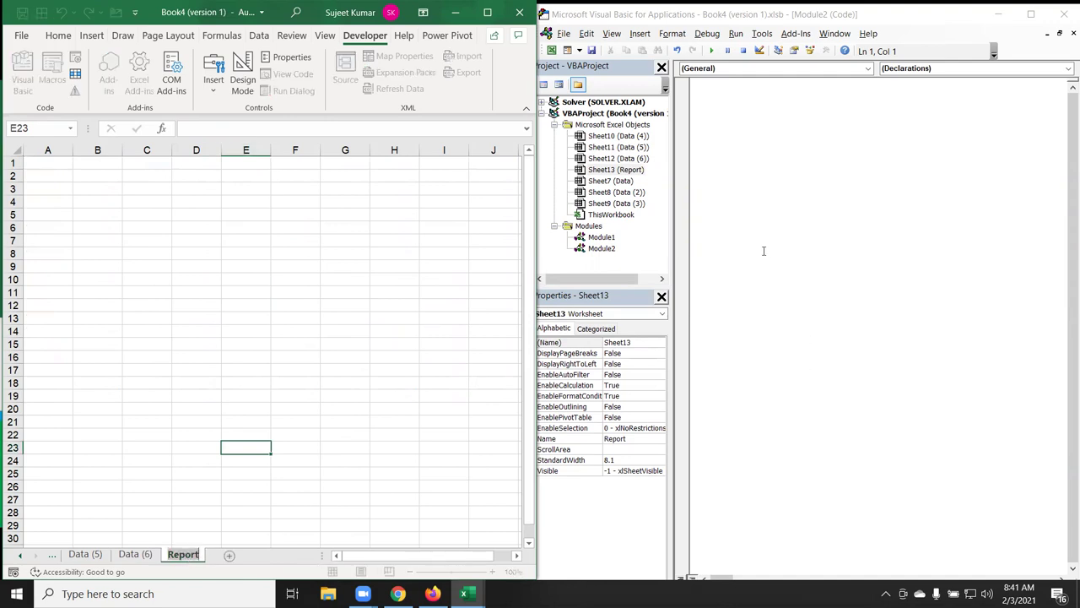
pyautogui.click(294, 197)
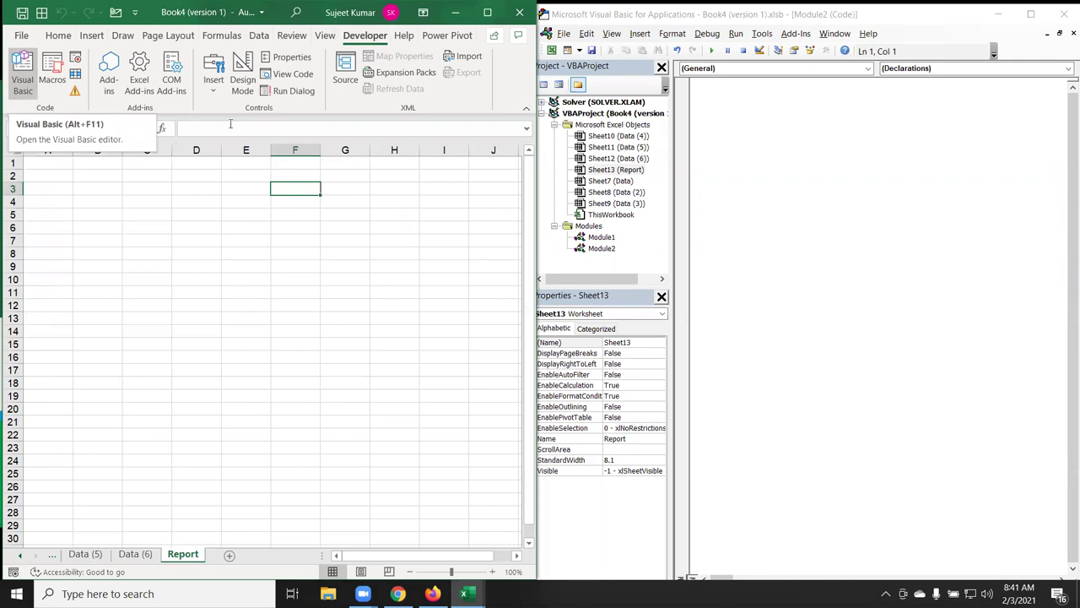
# - In the VBA editor, open Module2's empty code window from the Project Explorer
pyautogui.click(852, 133)
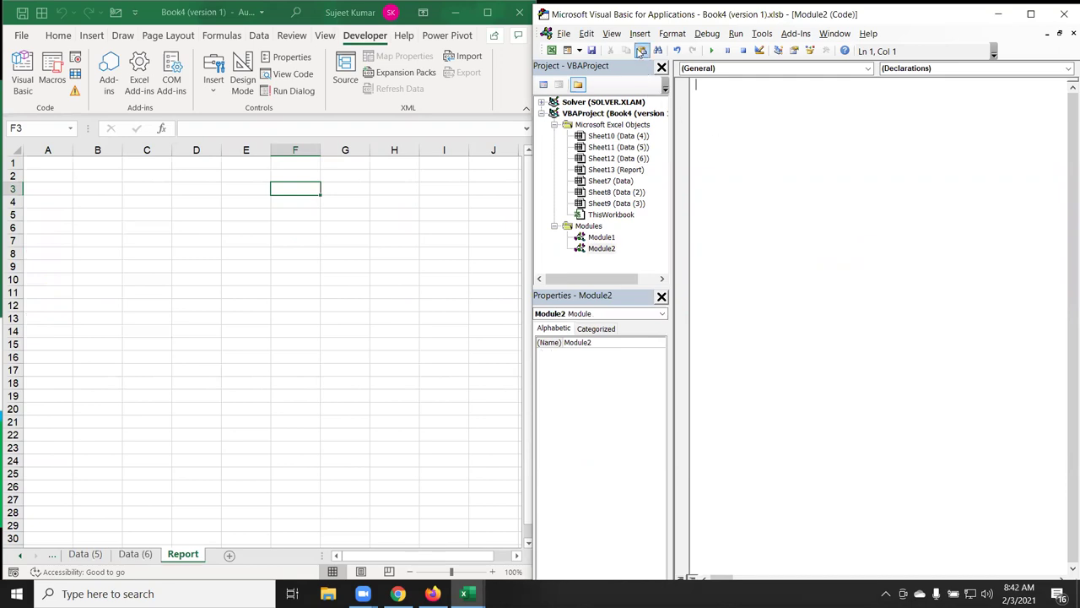
pyautogui.click(638, 35)
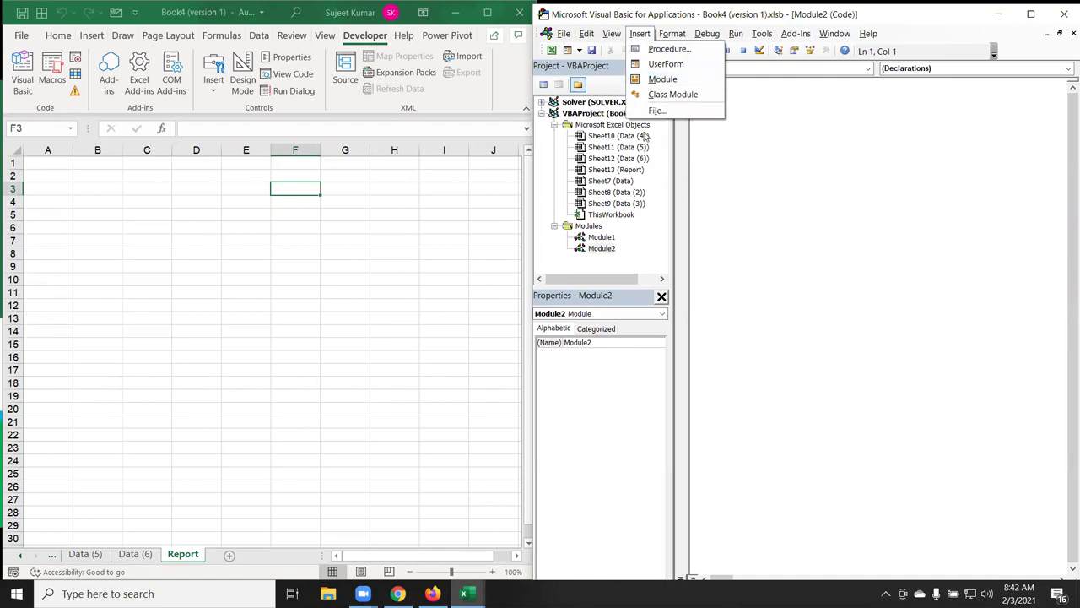
pyautogui.doubleClick(608, 239)
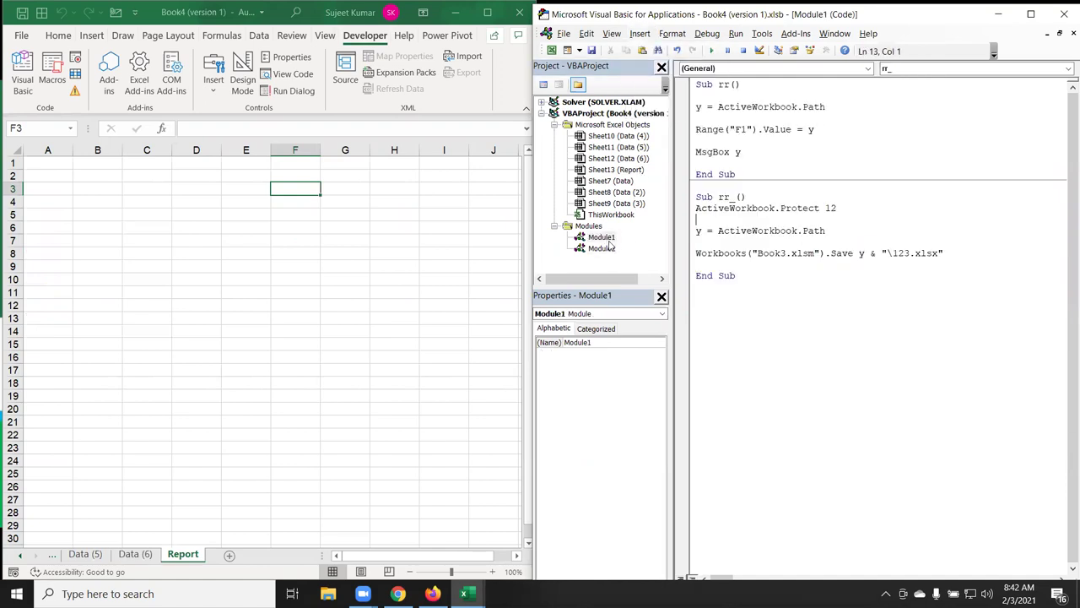
pyautogui.doubleClick(613, 249)
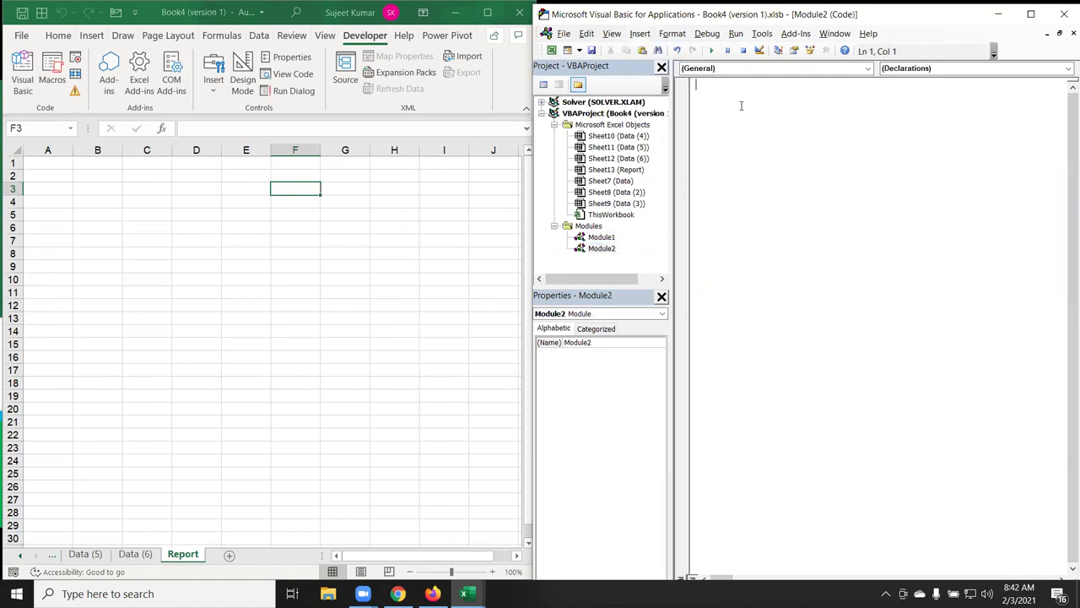
# - Declare Sub copydata() in Module2 and leave blank lines inside it
pyautogui.write('su')
pyautogui.write('b ')
pyautogui.write('copydata')
pyautogui.write('()')
pyautogui.press('Return')
pyautogui.hotkey('shift', 'Down')
pyautogui.press('Up')
pyautogui.press('Return')
pyautogui.press('Return')
pyautogui.press('Return')
pyautogui.press('Return')
pyautogui.press('Up')
pyautogui.press('Up')
pyautogui.press('Up')
pyautogui.press('Up')
pyautogui.press('Up')
pyautogui.hotkey('shift', 'Down')
pyautogui.hotkey('shift', 'Down')
pyautogui.hotkey('shift', 'Down')
pyautogui.hotkey('shift', 'Down')
pyautogui.hotkey('shift', 'Down')
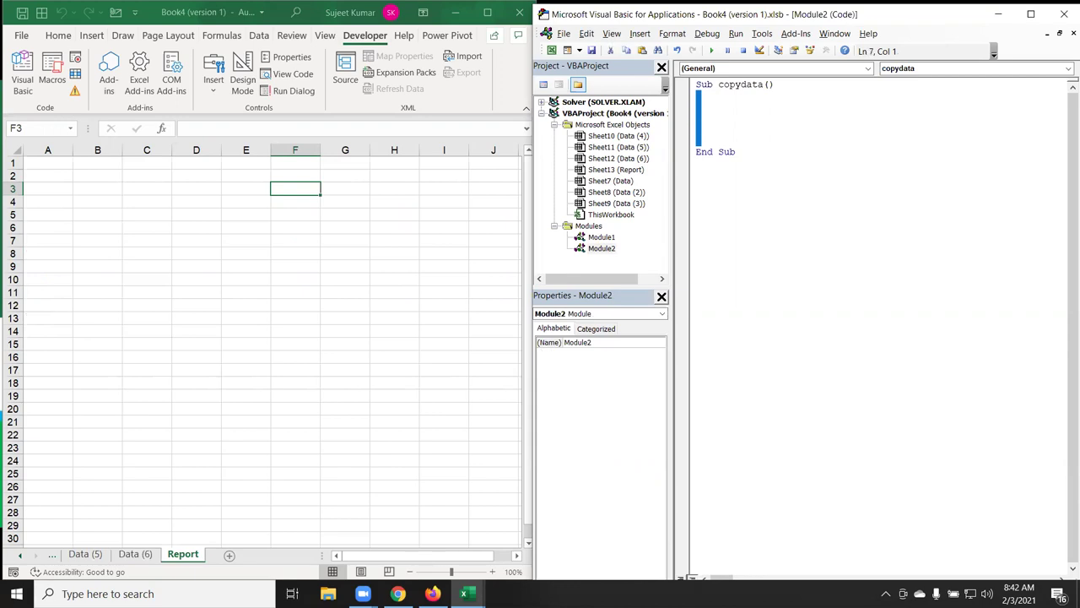
pyautogui.press('Left')
pyautogui.click(697, 95)
pyautogui.click(697, 107)
# - Add a For i = 1 To Sheets.Count - 1 loop closed by Next i
pyautogui.write('for i = ')
pyautogui.write('1 to sheets')
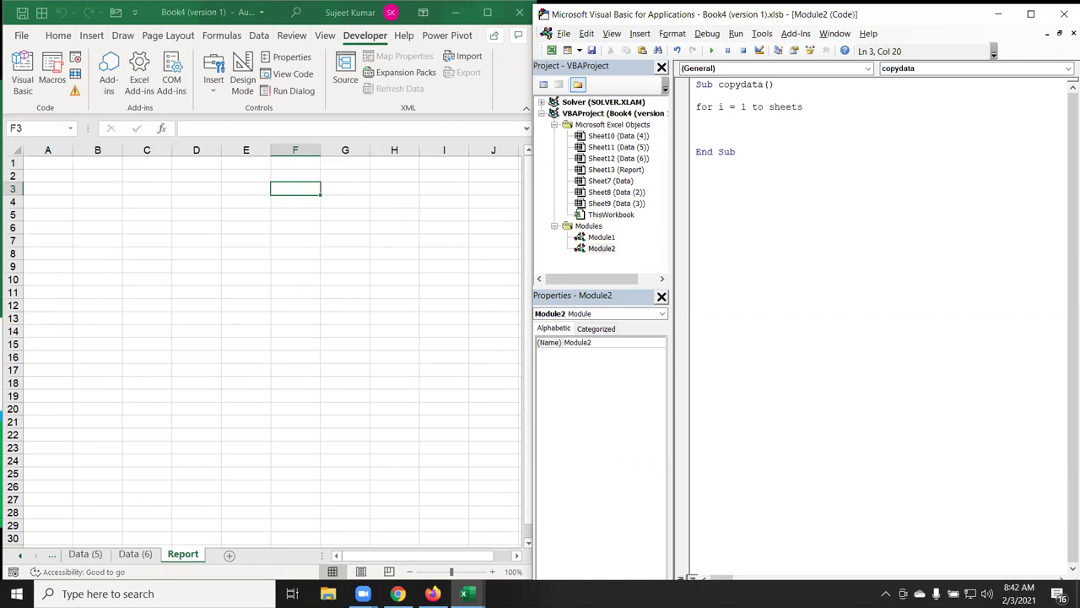
pyautogui.write('.c')
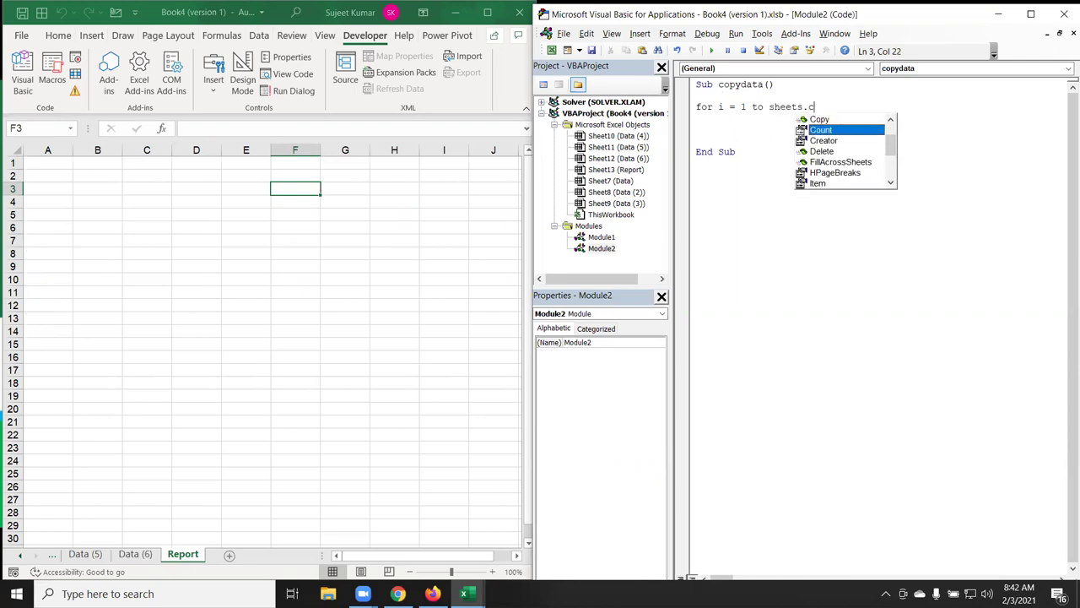
pyautogui.press('Tab')
pyautogui.write('- 1')
pyautogui.press('Return')
pyautogui.press('Return')
pyautogui.press('Return')
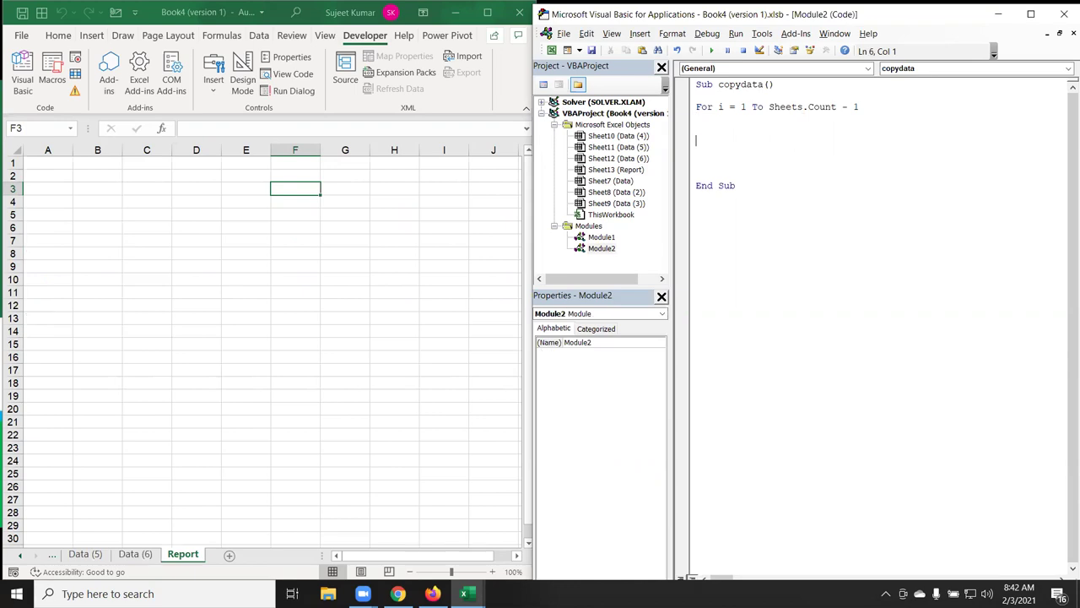
pyautogui.write('next i')
pyautogui.press('Return')
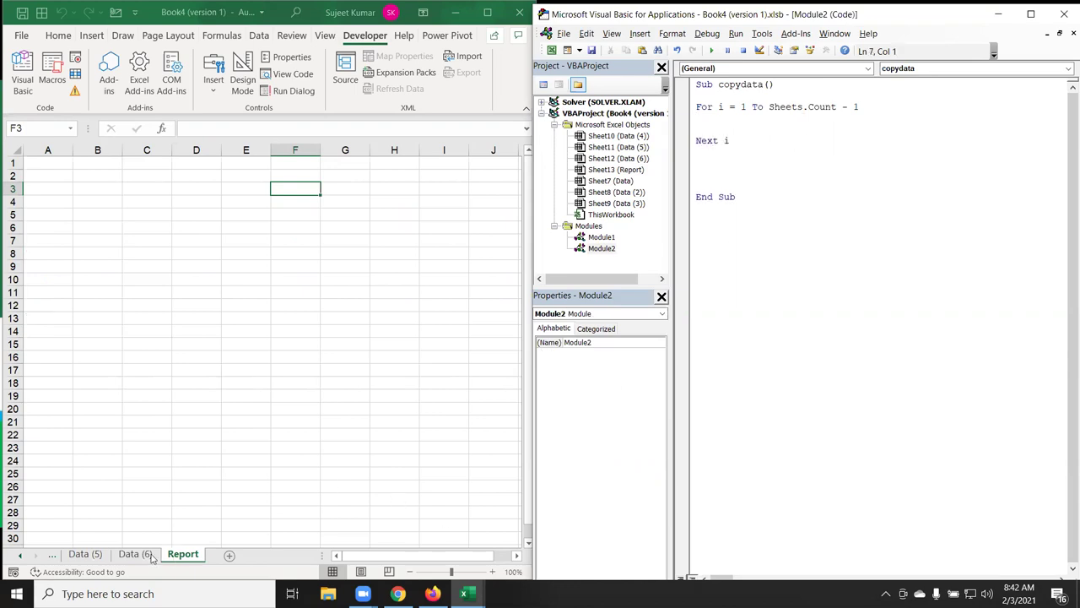
pyautogui.click(153, 556)
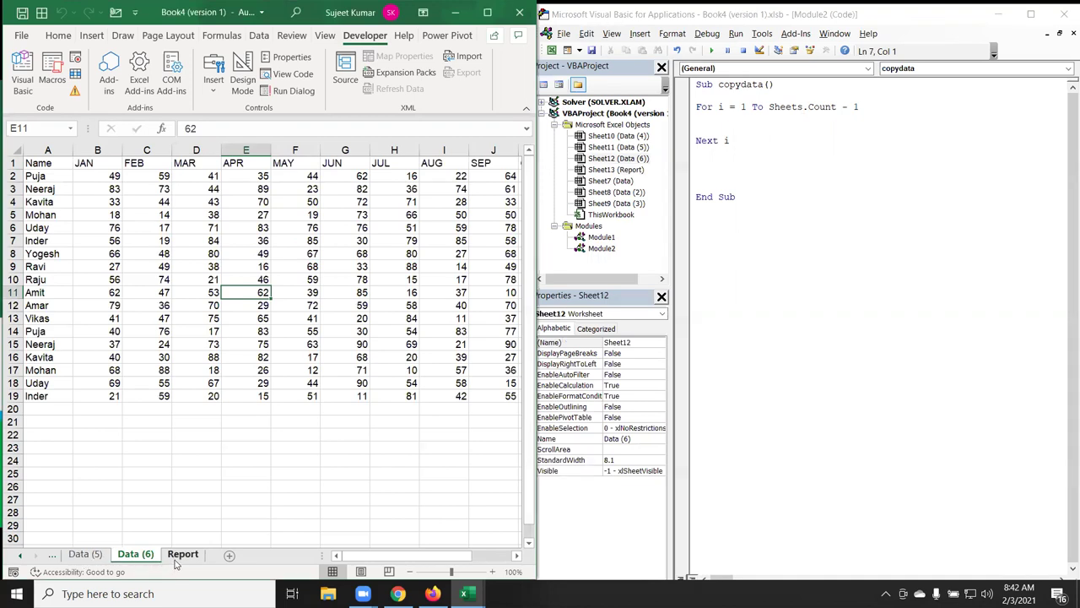
pyautogui.click(177, 559)
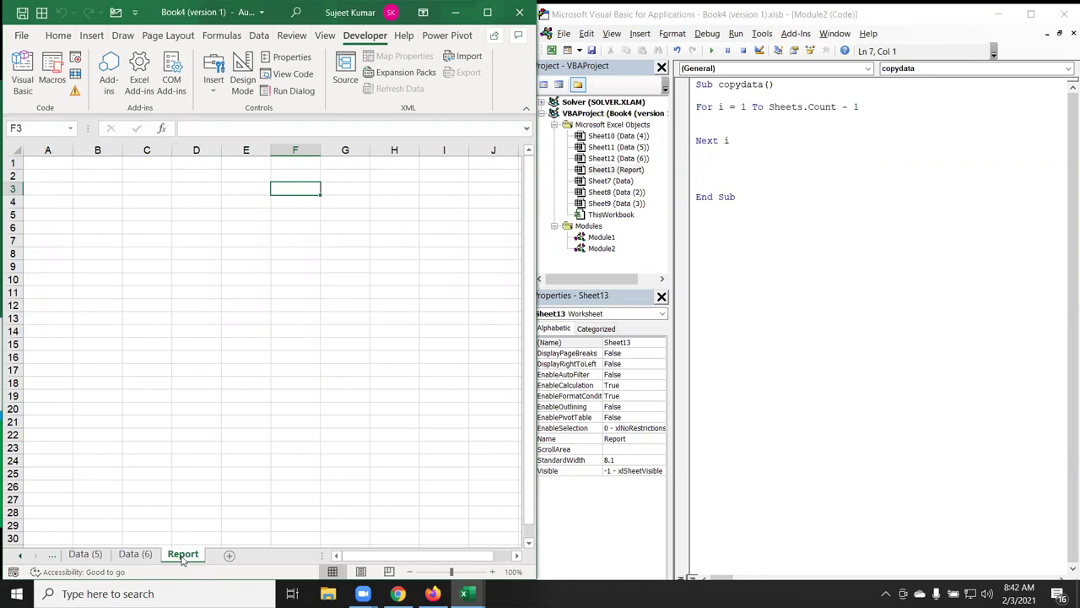
pyautogui.click(731, 126)
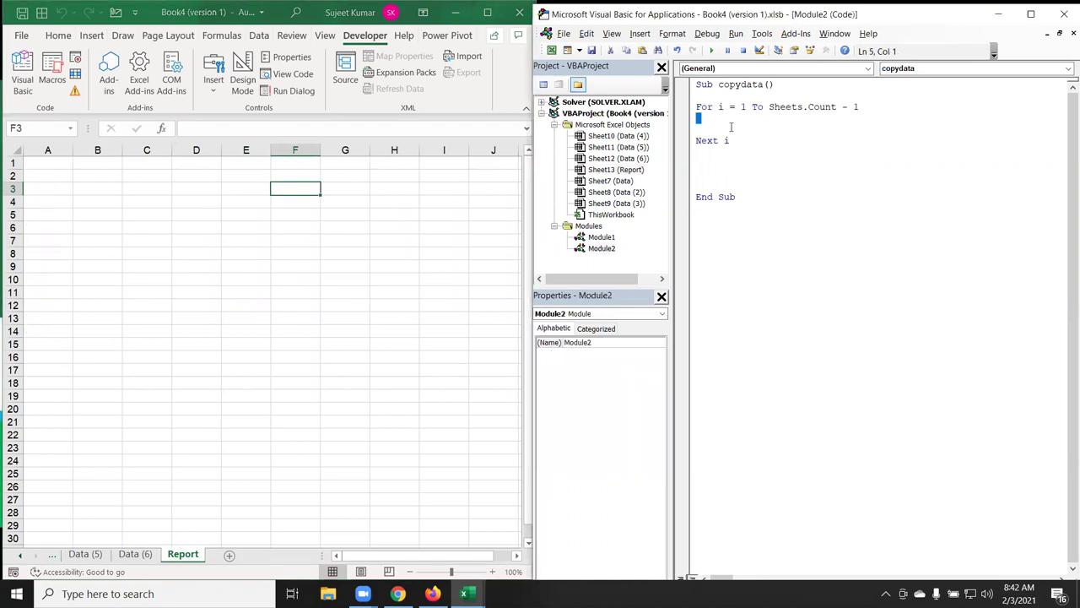
# - Add Sheets(i).Select as the first line inside the loop
pyautogui.press('Up')
pyautogui.write('sheets')
pyautogui.write('(i).select')
pyautogui.press('Return')
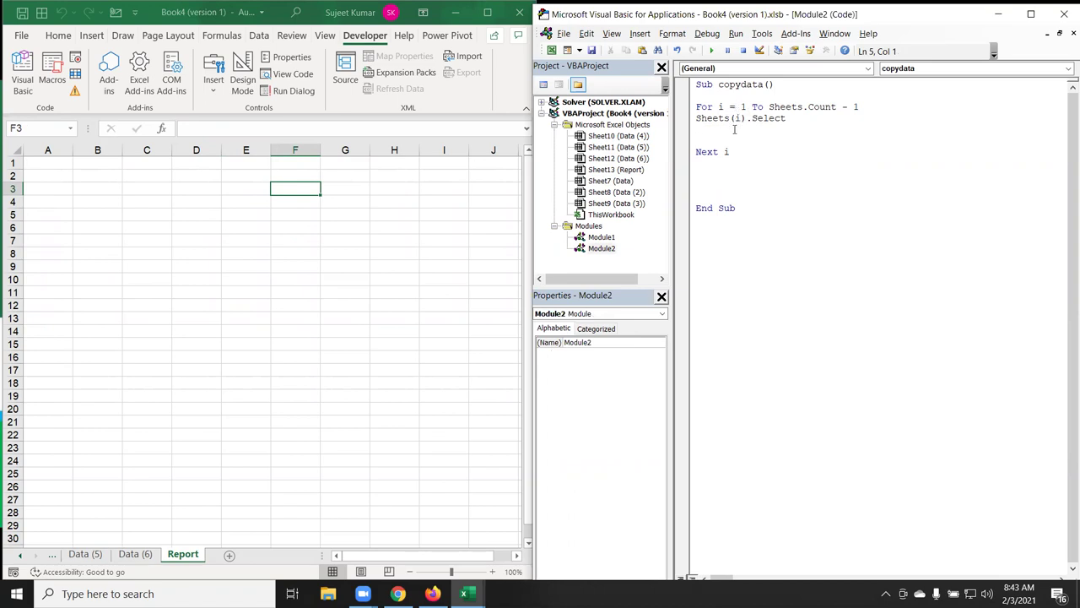
pyautogui.click(23, 557)
pyautogui.click(23, 556)
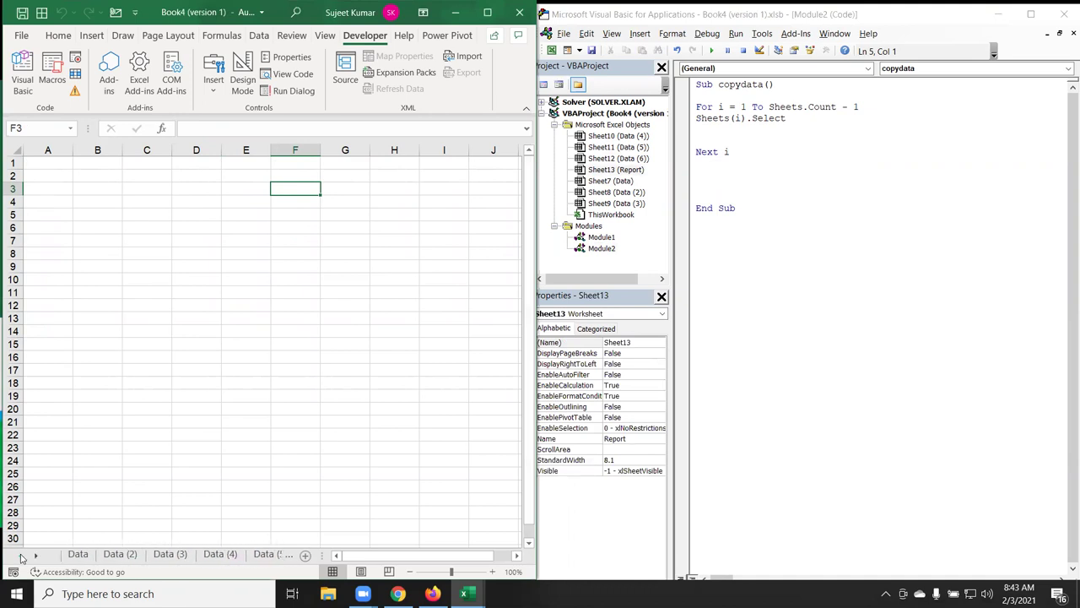
pyautogui.click(78, 554)
pyautogui.click(785, 80)
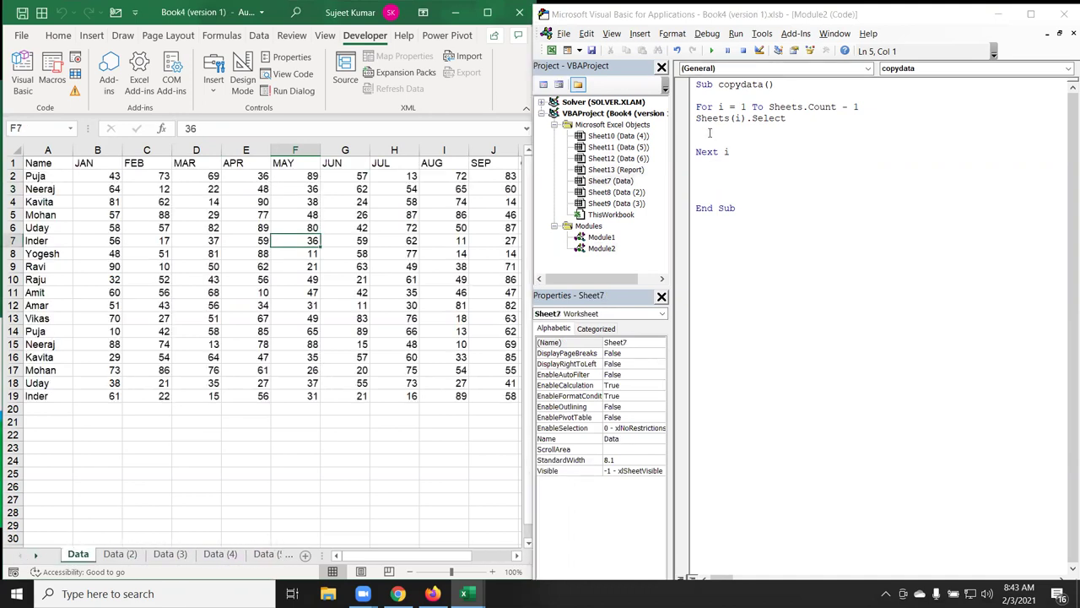
pyautogui.click(710, 132)
# - Add a Range("A1").CurrentRegion.Select line below it, followed by a blank line
pyautogui.write('range')
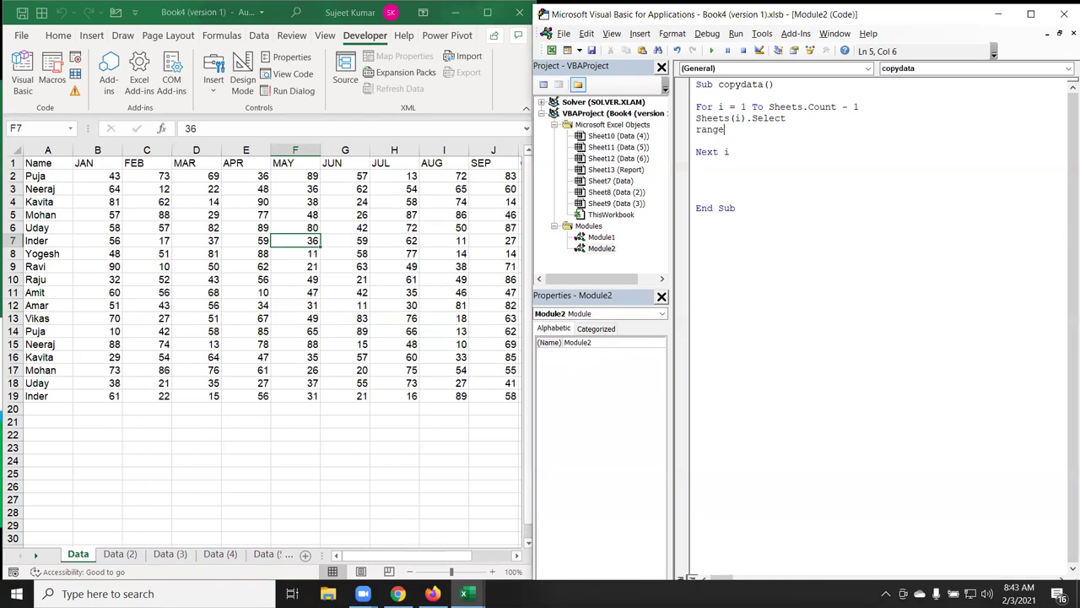
pyautogui.write('("A1").')
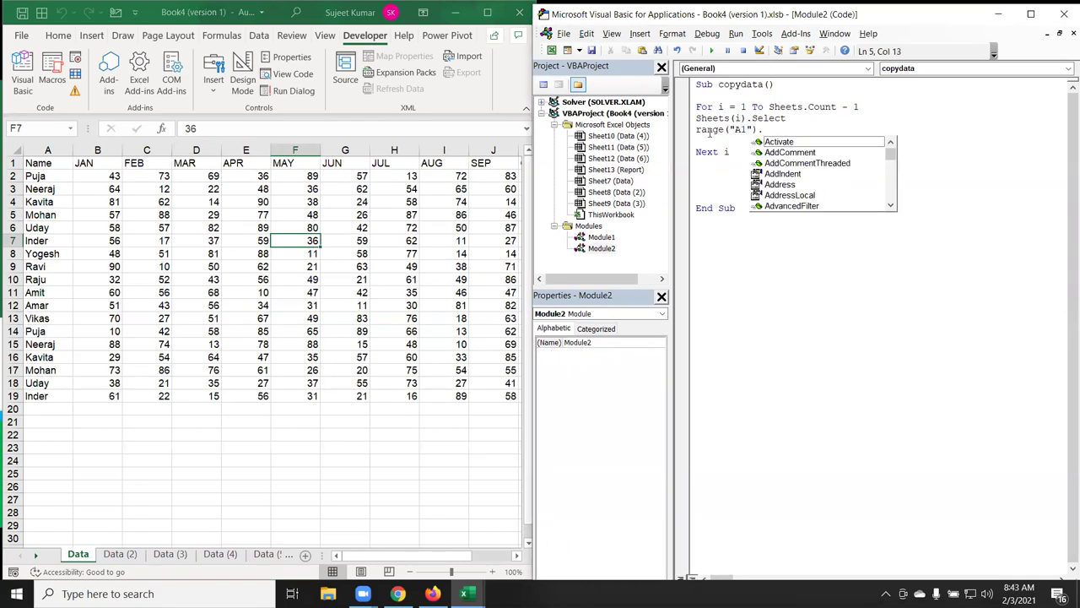
pyautogui.write('sel')
pyautogui.press('Tab')
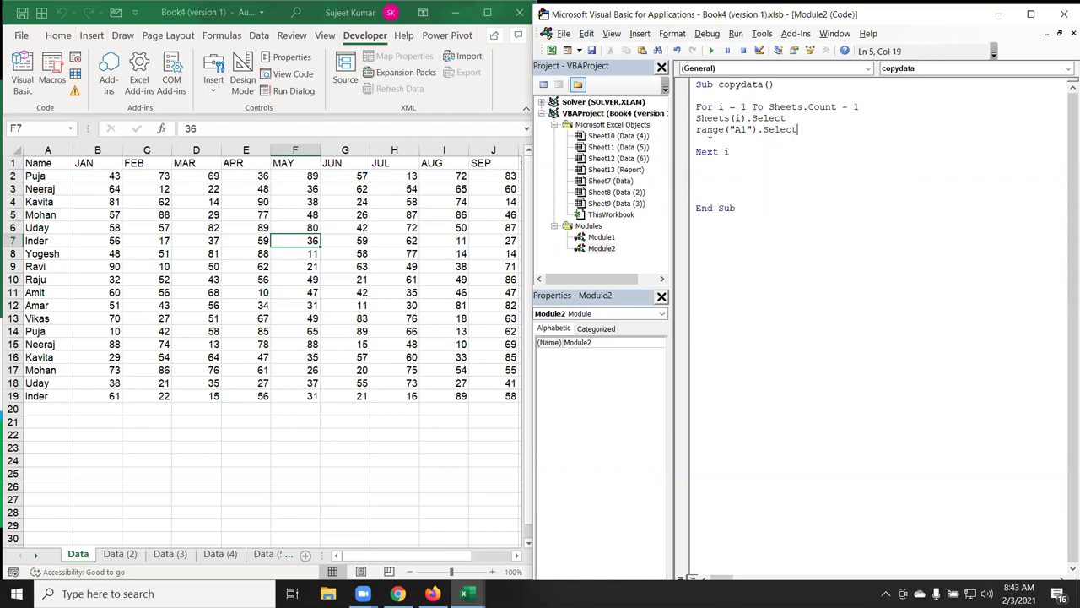
pyautogui.press('Return')
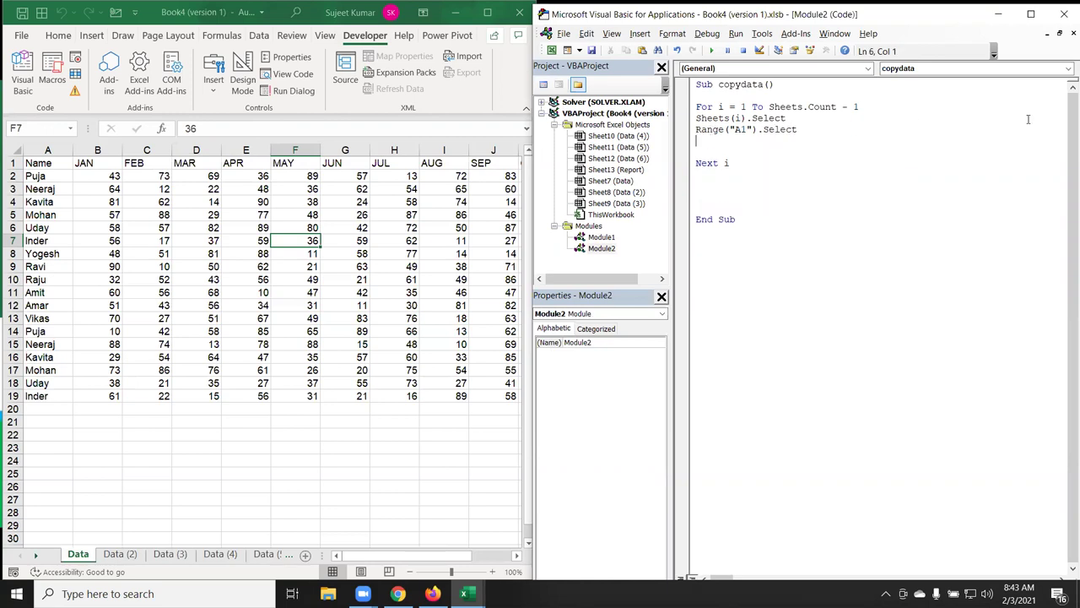
pyautogui.doubleClick(780, 129)
pyautogui.press('BackSpace')
pyautogui.press('BackSpace')
pyautogui.write('.cur')
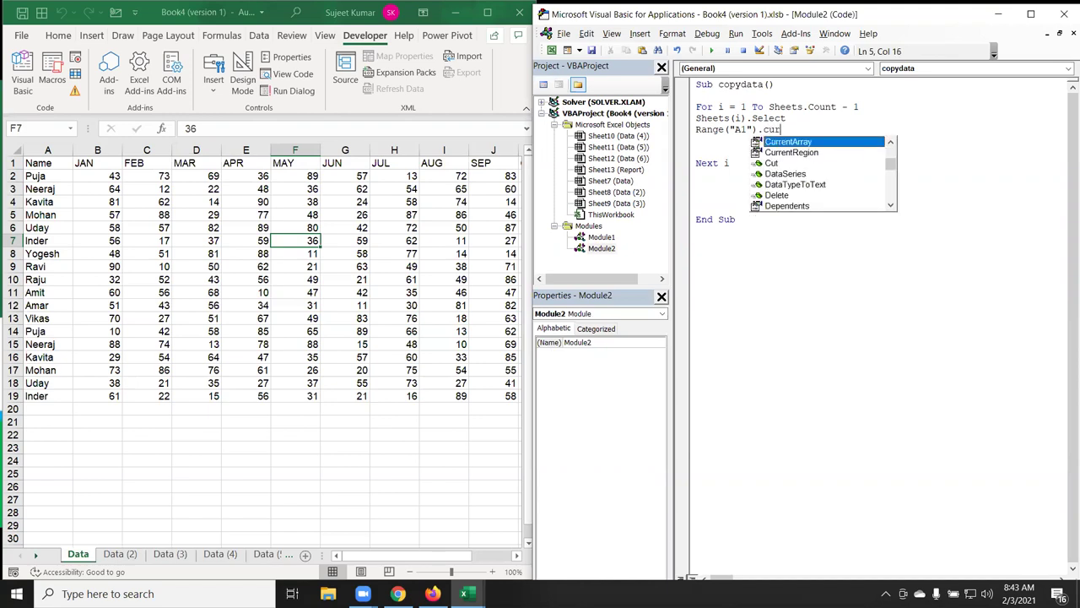
pyautogui.press('Down')
pyautogui.press('Tab')
pyautogui.write('.se')
pyautogui.press('Tab')
pyautogui.press('Return')
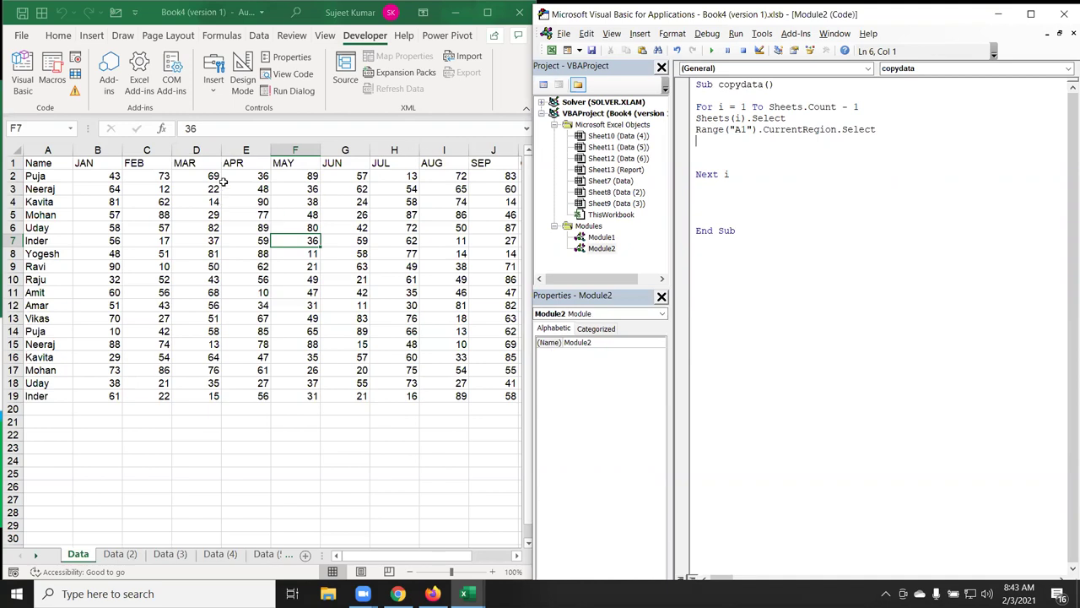
pyautogui.click(95, 176)
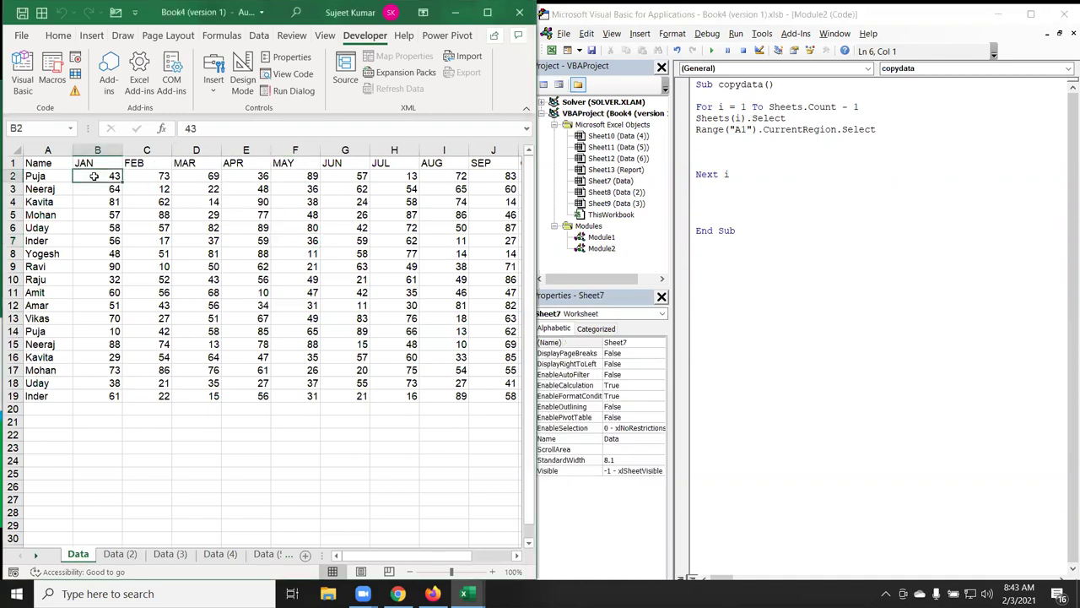
# - Replace Select with copu on line 5, testing a copy of the Data table
pyautogui.hotkey('ctrl', 'a')
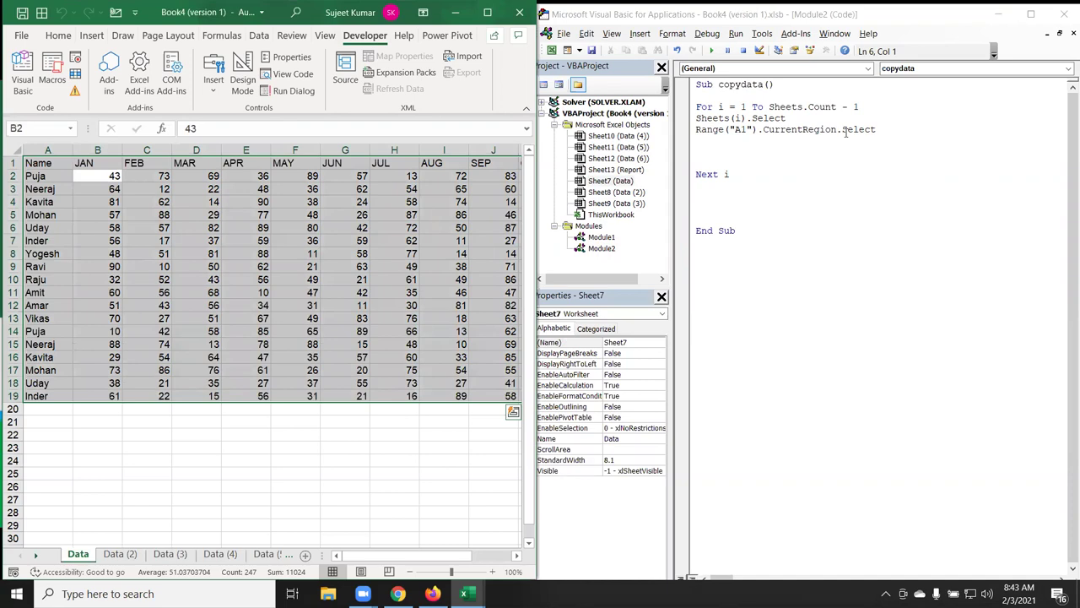
pyautogui.doubleClick(845, 131)
pyautogui.press('BackSpace')
pyautogui.write('copu')
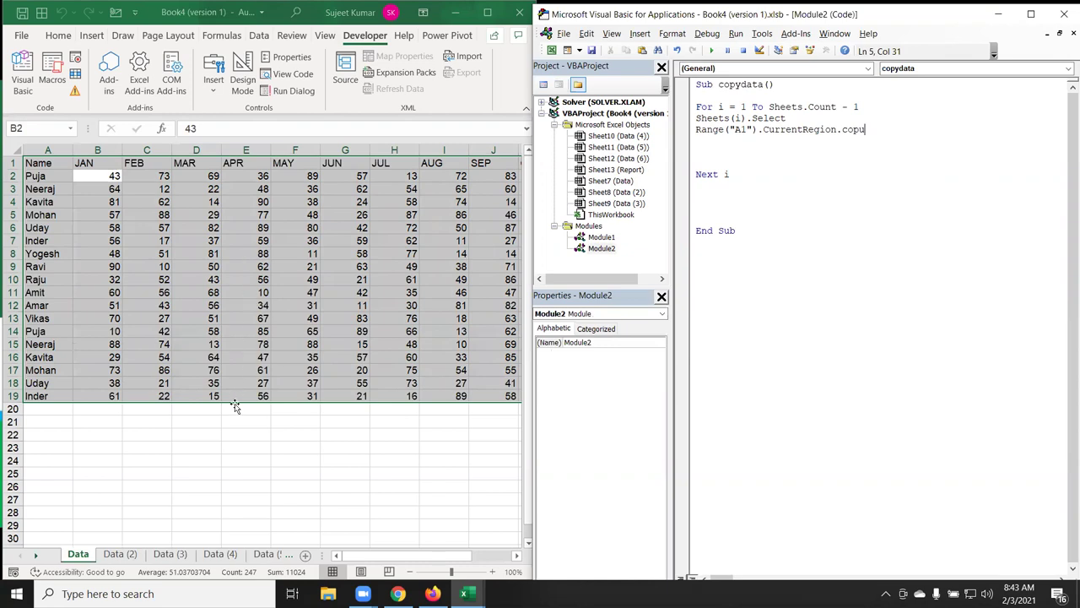
pyautogui.click(189, 245)
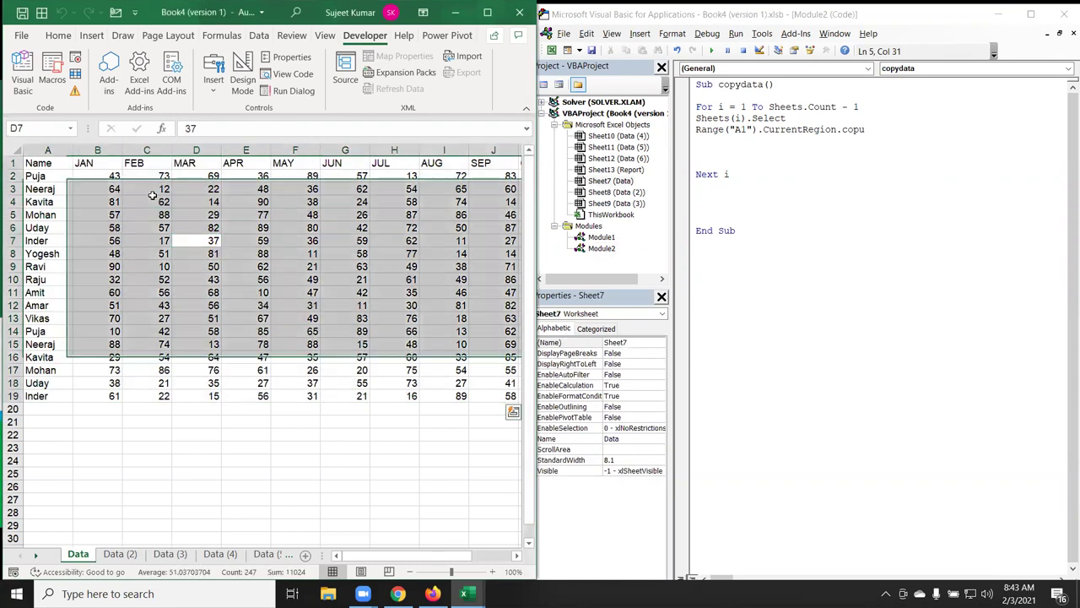
pyautogui.hotkey('ctrl', 'a')
pyautogui.hotkey('ctrl', 'c')
pyautogui.click(173, 474)
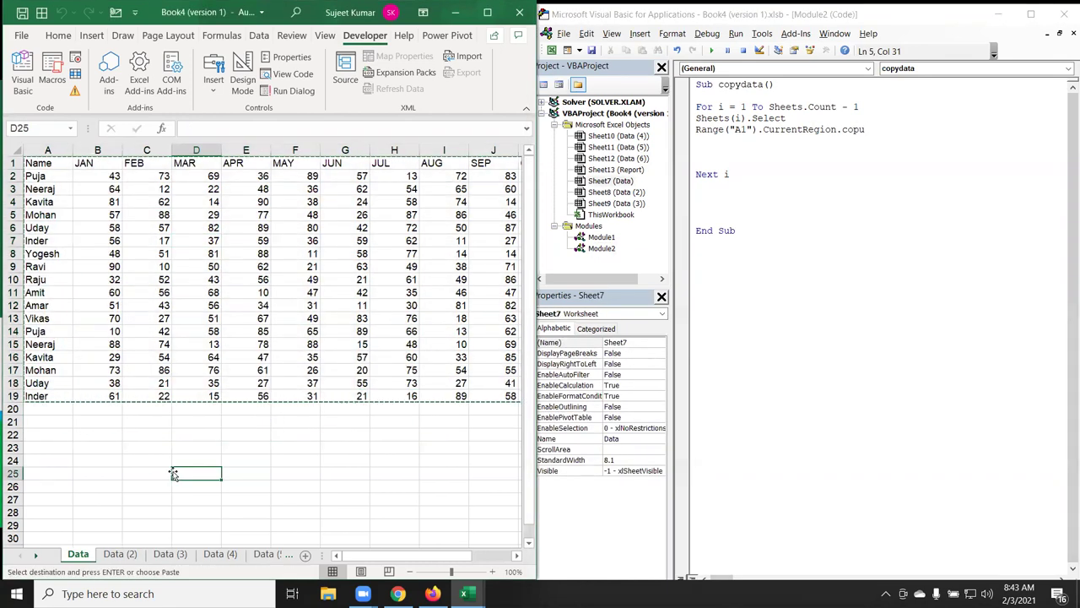
# - Add a Sheets("Report").Select line and switch to the empty Report sheet
pyautogui.click(697, 141)
pyautogui.write('sheets')
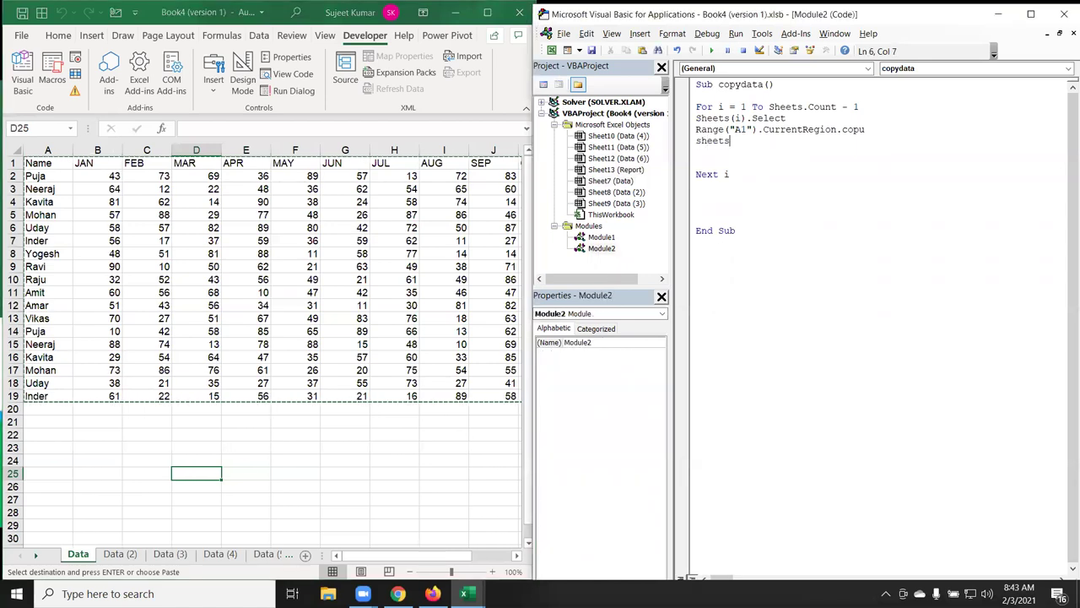
pyautogui.write('("Report')
pyautogui.write(').select')
pyautogui.press('Return')
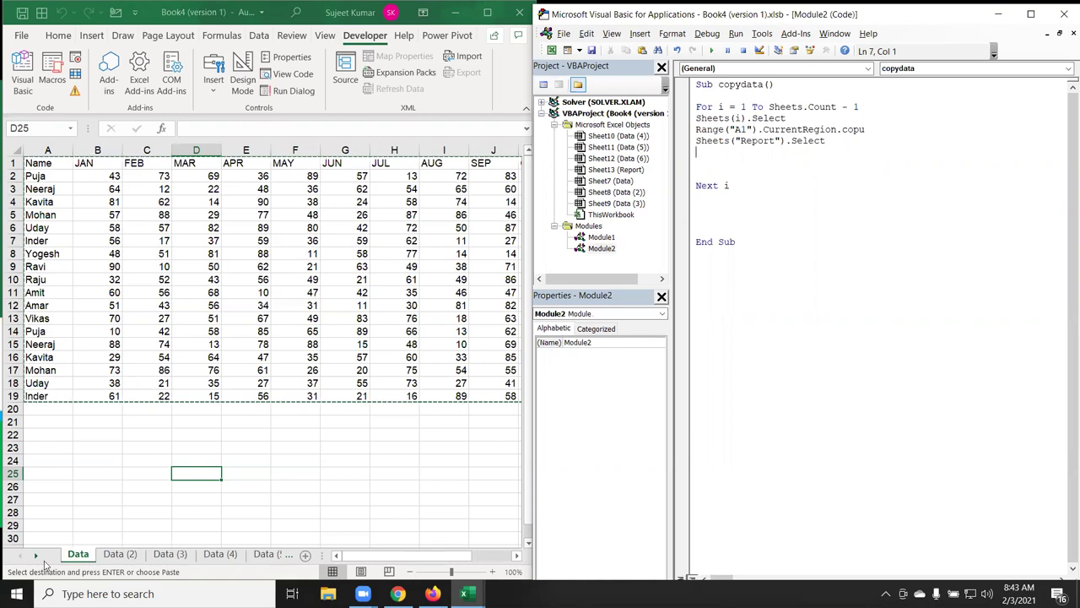
pyautogui.click(35, 554)
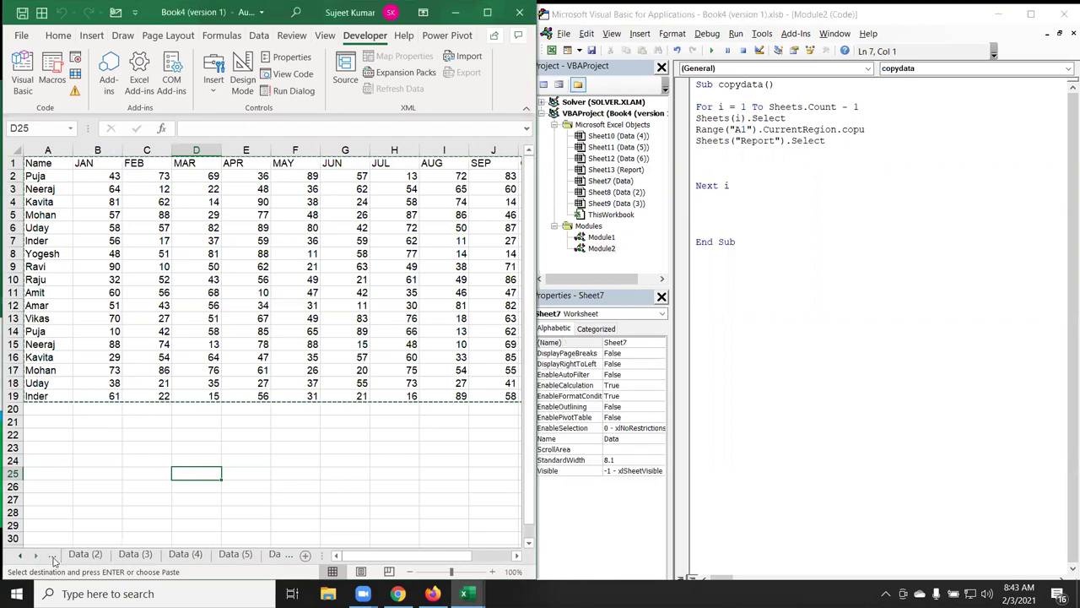
pyautogui.click(275, 555)
pyautogui.click(274, 555)
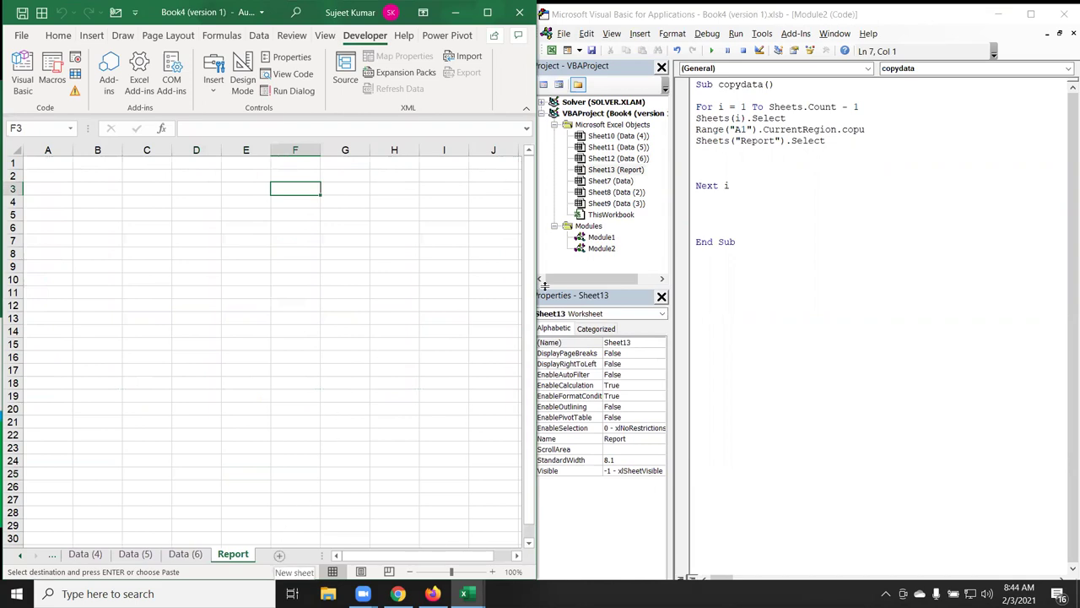
# - Start line 7 with Range("A65000") and jump to cell A65000 via the Name Box
pyautogui.click(711, 157)
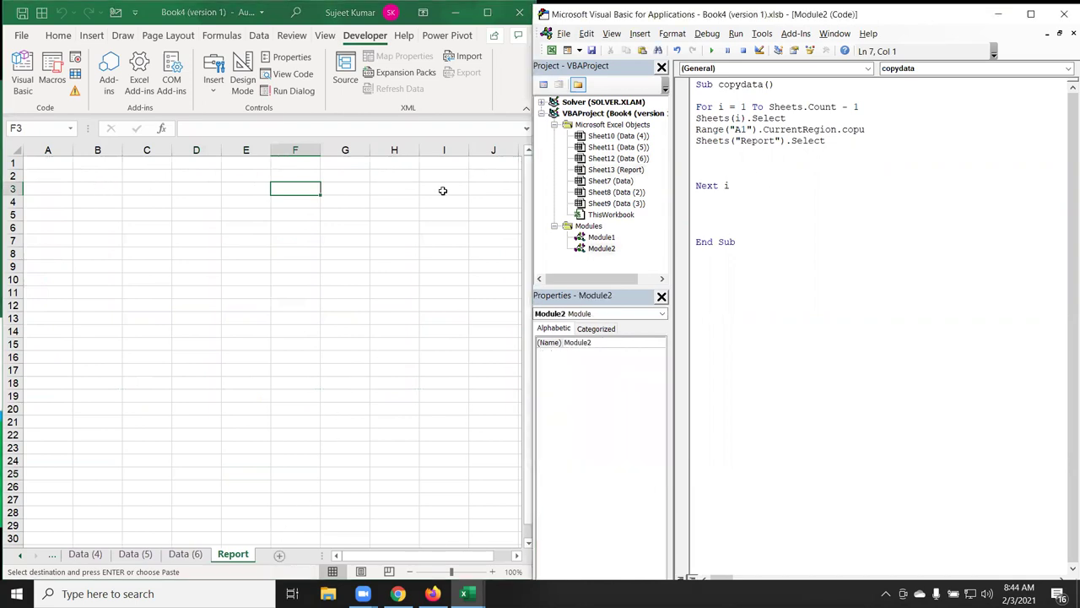
pyautogui.write('range("A65000"')
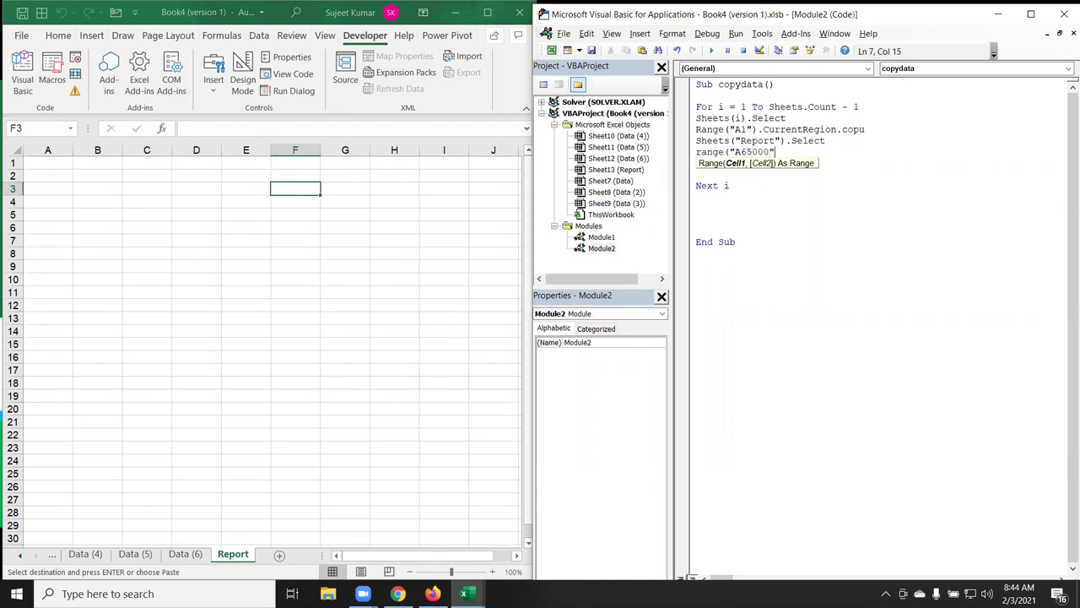
pyautogui.write(')')
pyautogui.click(15, 128)
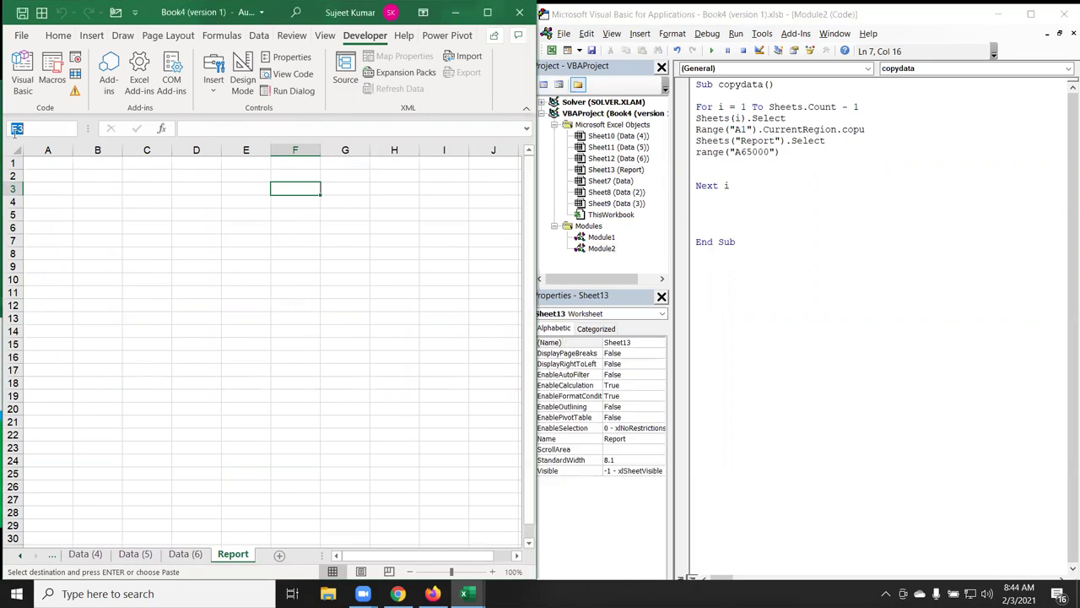
pyautogui.write('a65000')
pyautogui.press('Return')
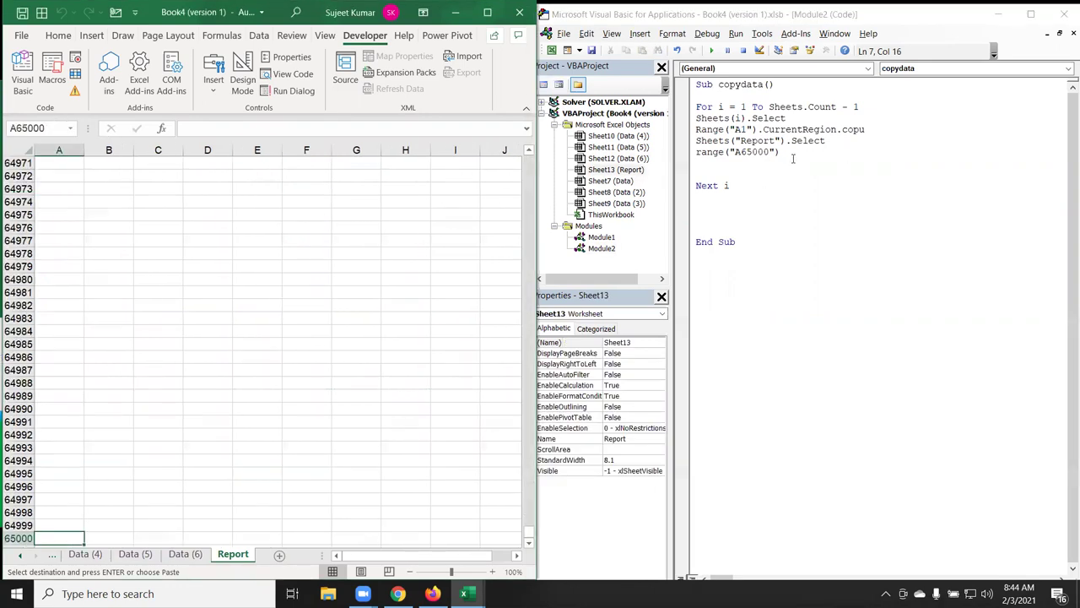
# - Append .End(xlUp) to line 7 and test the upward jump on the Report sheet
pyautogui.click(791, 157)
pyautogui.click(783, 153)
pyautogui.write(')')
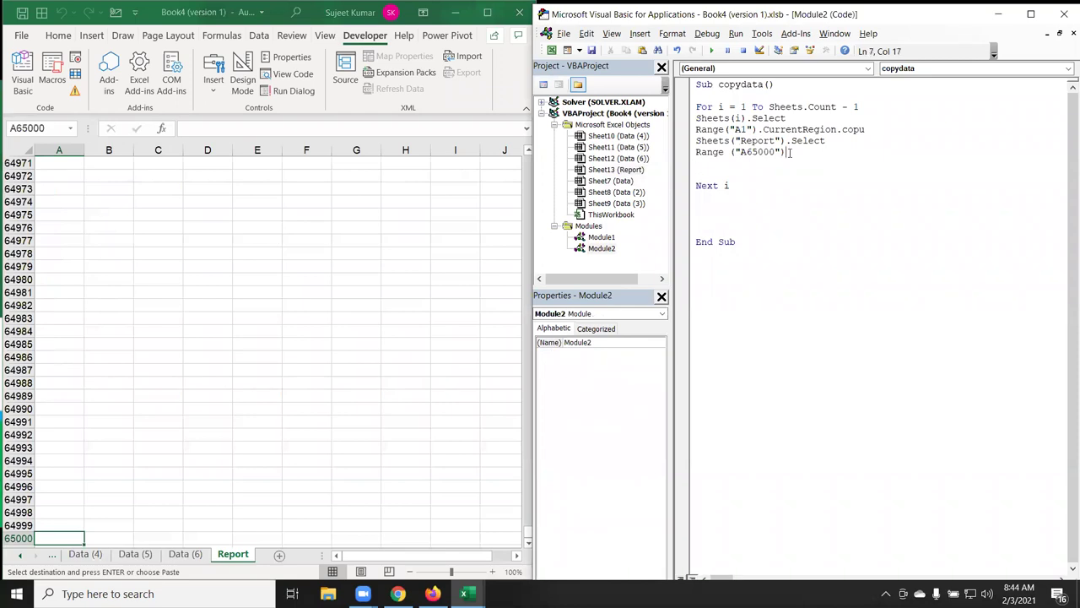
pyautogui.write('.End')
pyautogui.write('(')
pyautogui.press('Down')
pyautogui.press('Down')
pyautogui.press('Down')
pyautogui.press('Tab')
pyautogui.write(')')
pyautogui.click(72, 540)
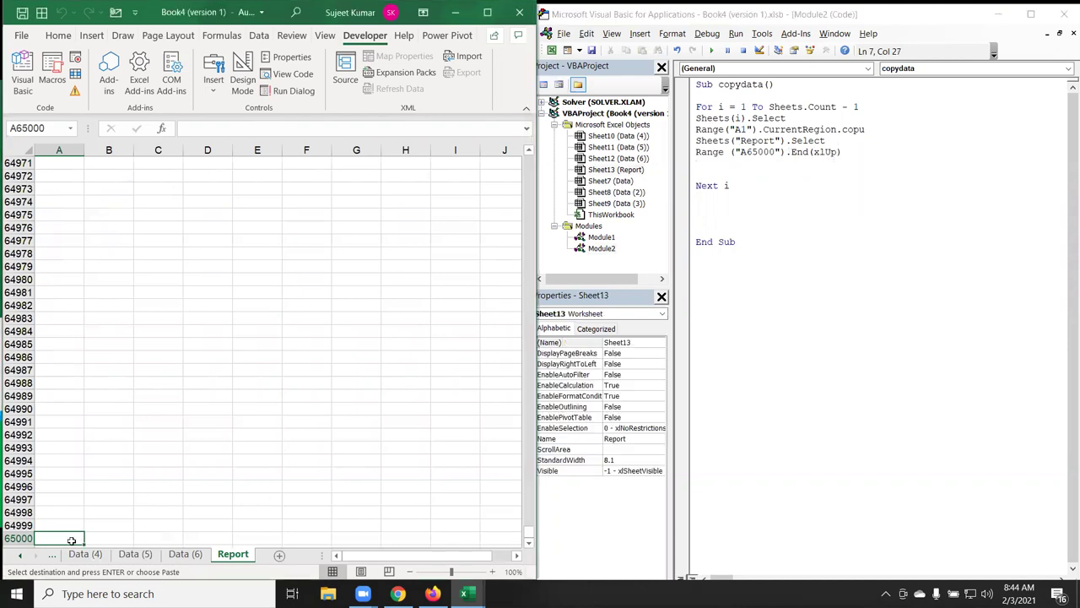
pyautogui.hotkey('ctrl', 'Home')
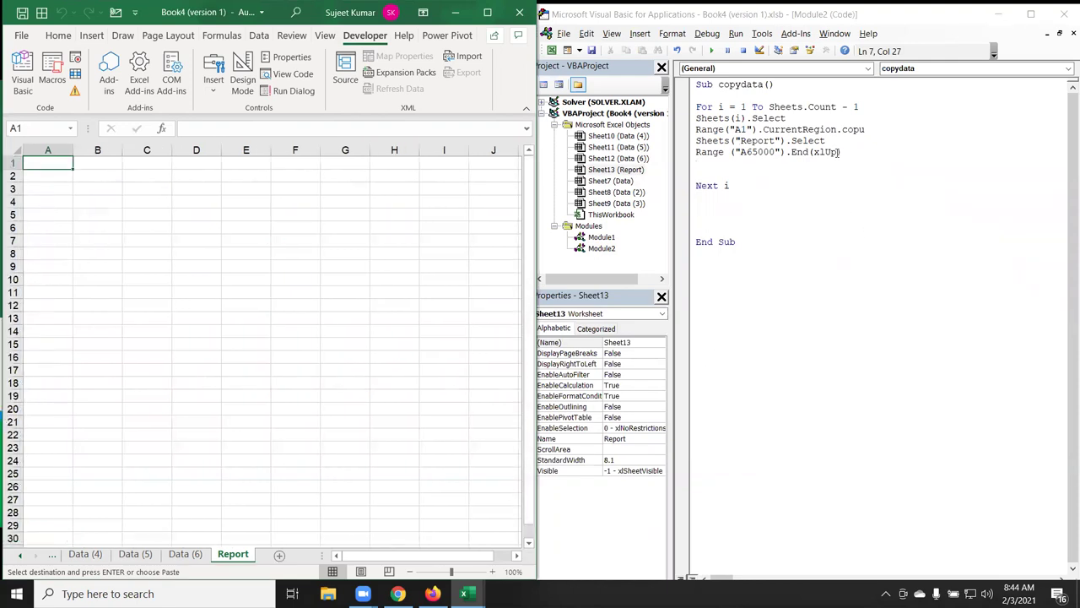
# - Extend line 7 with .Offset(1, 0).PasteSpecial xlPasteValues and start a new line
pyautogui.click(845, 152)
pyautogui.write('.en')
pyautogui.press('Tab')
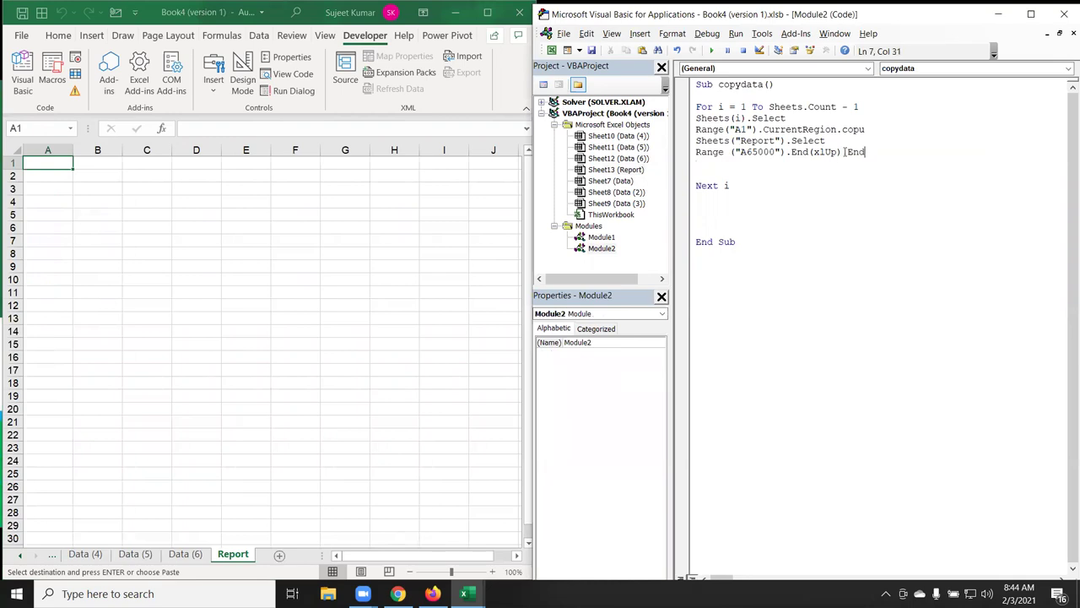
pyautogui.press('BackSpace')
pyautogui.press('BackSpace')
pyautogui.press('BackSpace')
pyautogui.press('BackSpace')
pyautogui.write('.of')
pyautogui.press('Tab')
pyautogui.write('(1,0')
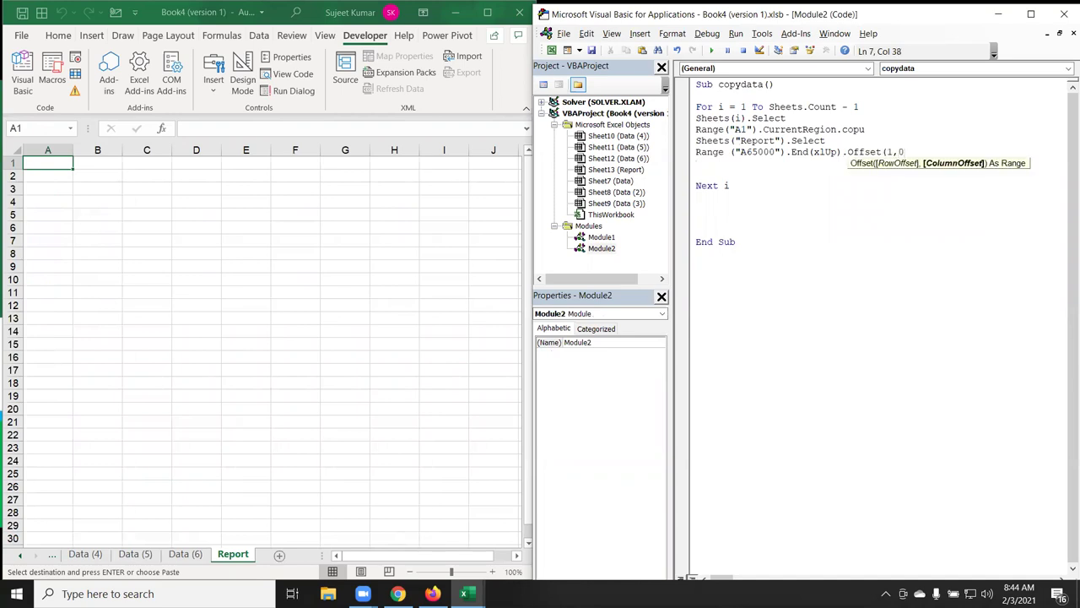
pyautogui.write(').p')
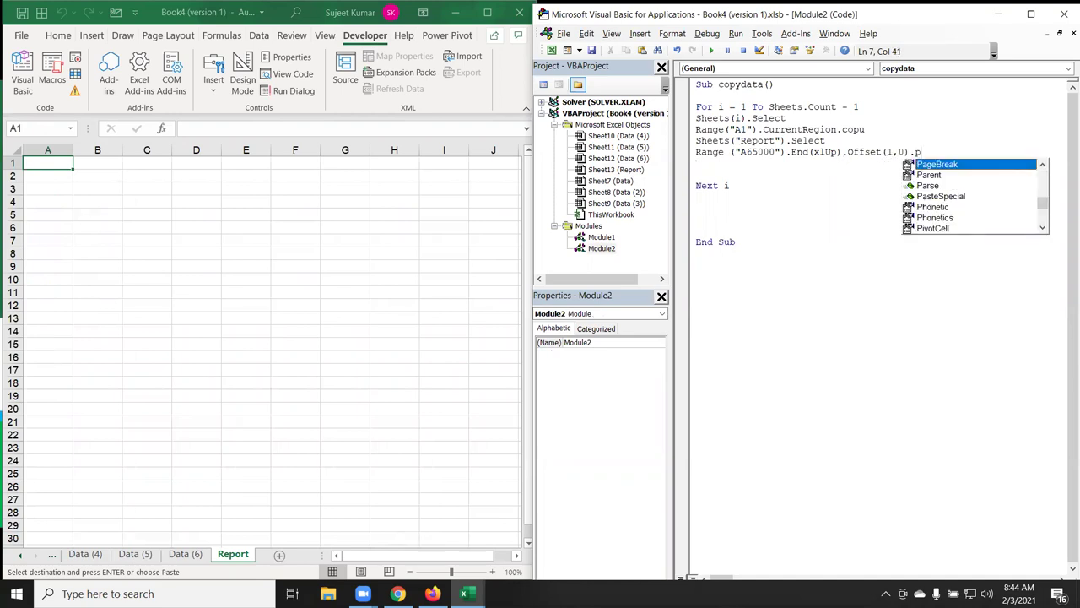
pyautogui.press('Down')
pyautogui.press('Down')
pyautogui.press('Down')
pyautogui.press('Tab')
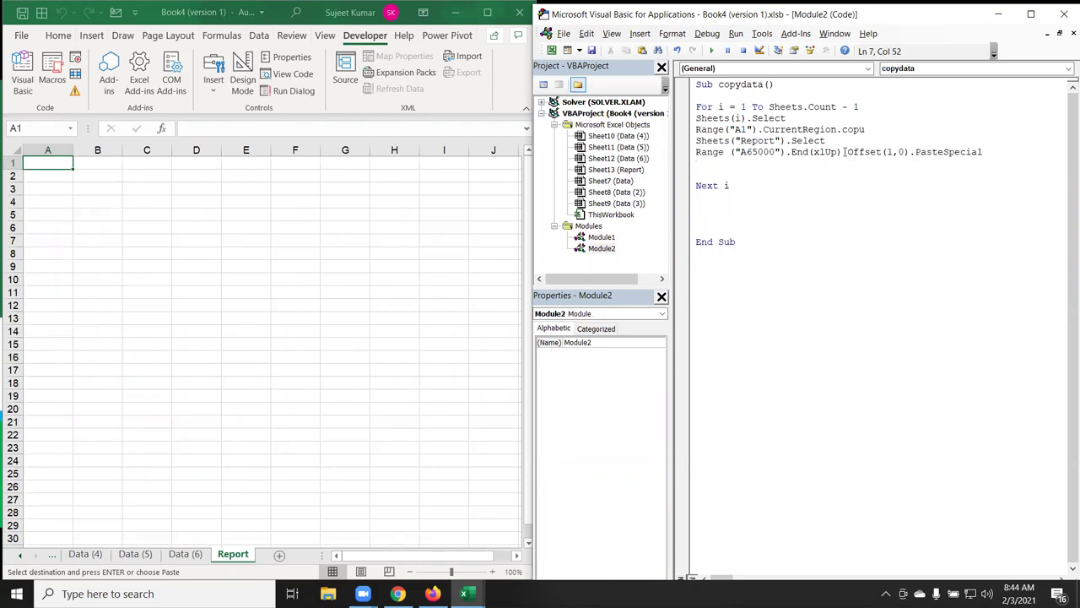
pyautogui.press('Down')
pyautogui.press('Down')
pyautogui.press('Down')
pyautogui.press('Down')
pyautogui.press('Down')
pyautogui.press('Down')
pyautogui.press('Down')
pyautogui.press('Down')
pyautogui.press('Down')
pyautogui.press('Down')
pyautogui.press('Down')
pyautogui.press('Up')
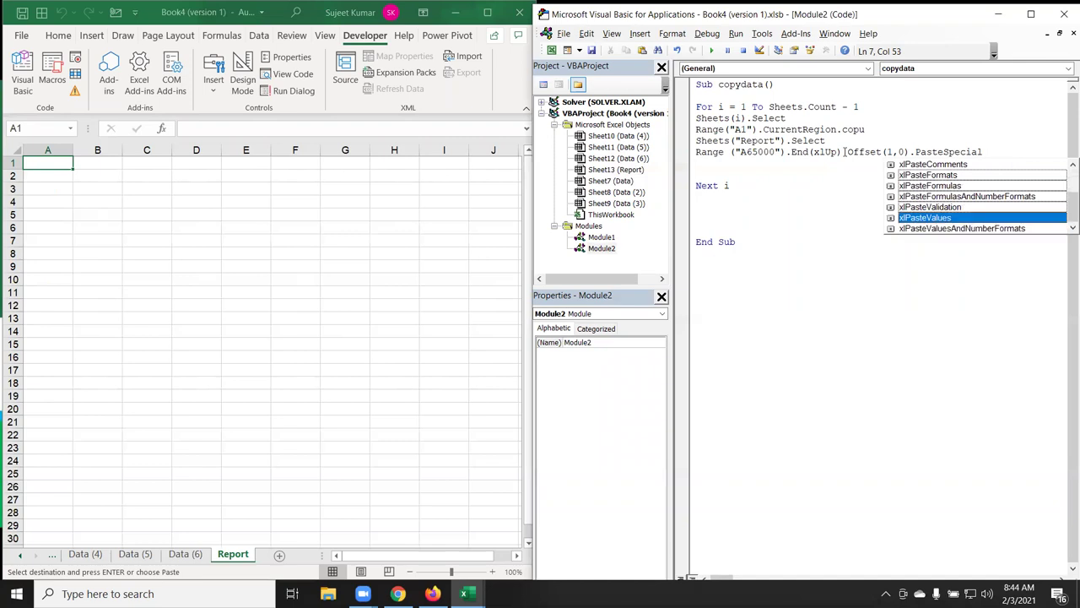
pyautogui.press('Tab')
pyautogui.press('Return')
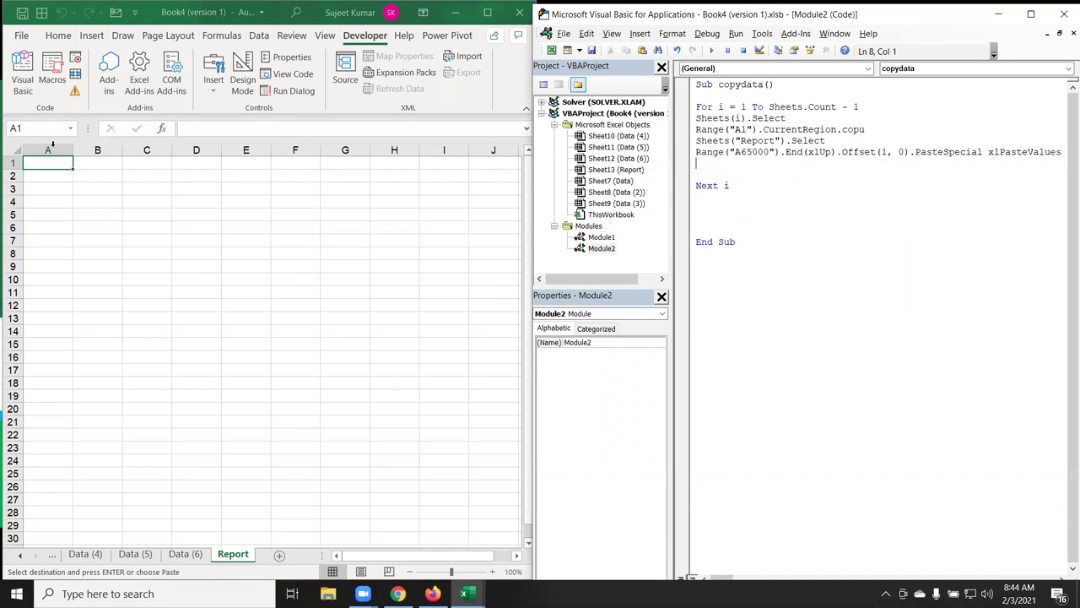
# - Paste the copied table as values at A2, then delete its data rows
pyautogui.rightClick(49, 164)
pyautogui.press('Escape')
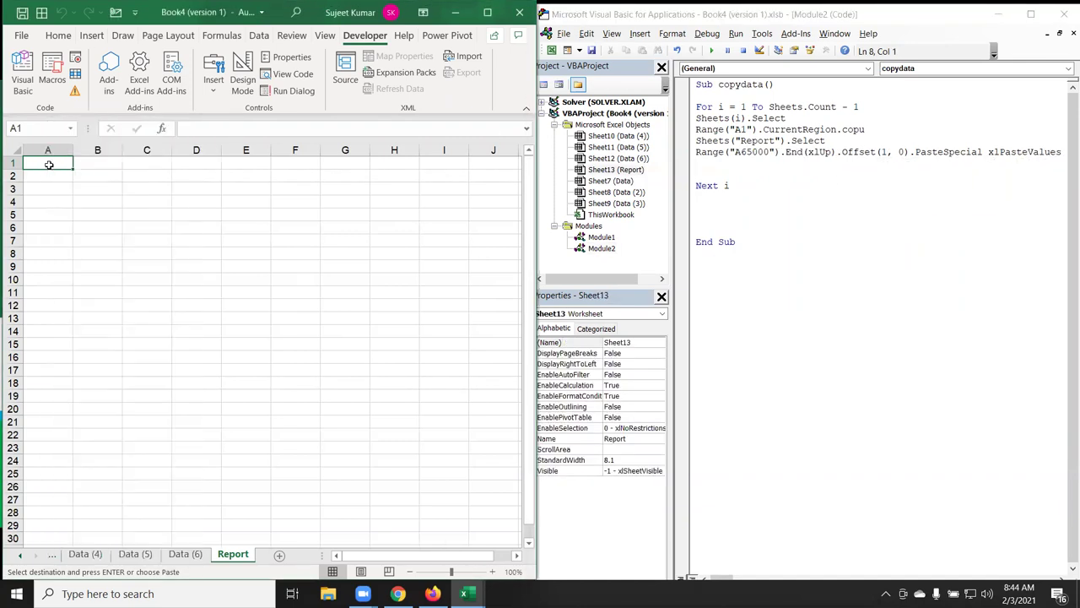
pyautogui.press('Down')
pyautogui.rightClick(60, 177)
pyautogui.click(135, 272)
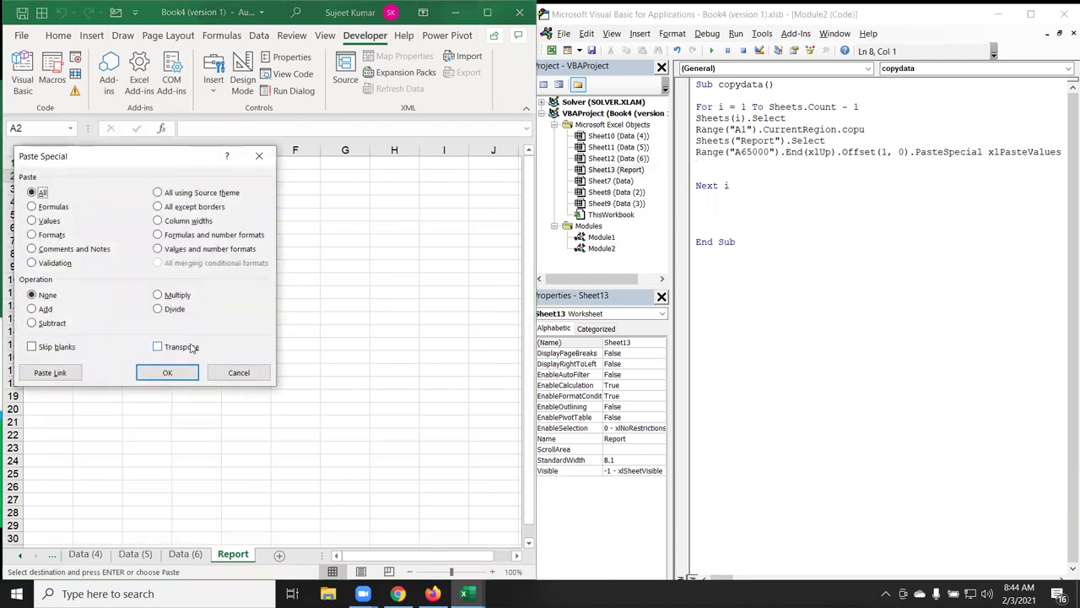
pyautogui.click(49, 222)
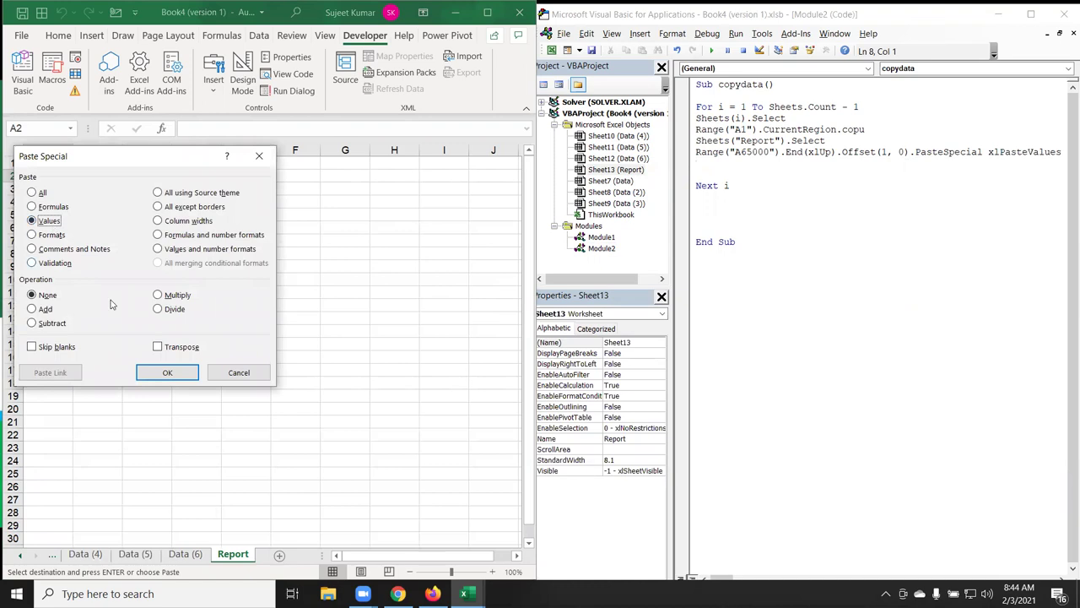
pyautogui.click(166, 373)
pyautogui.moveTo(36, 188); pyautogui.dragTo(516, 413)
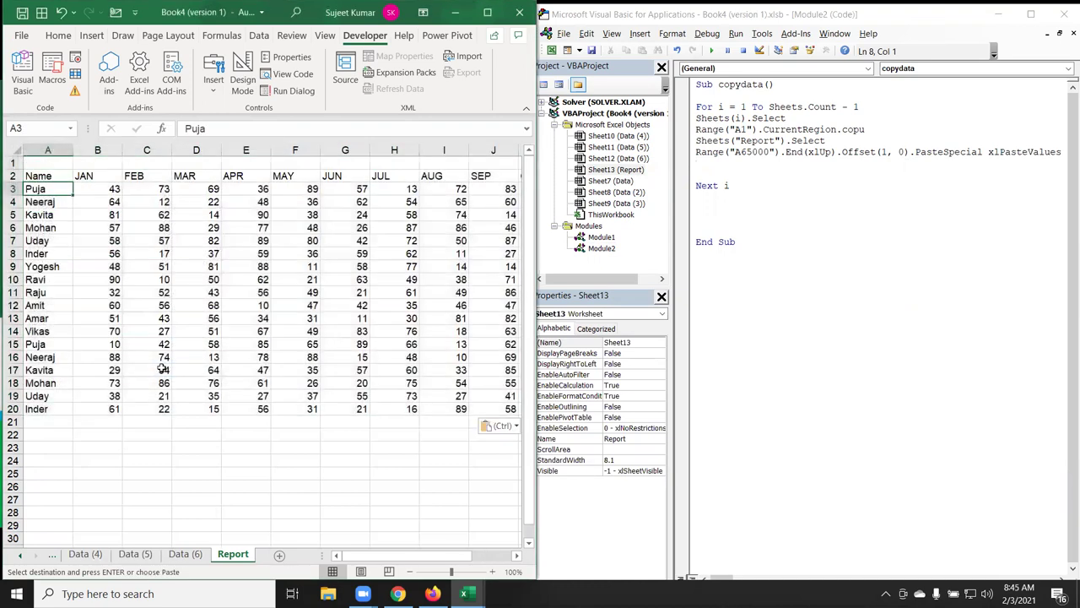
pyautogui.press('Delete')
# - Copy the Name and month header row into row 1 and clear row 2
pyautogui.press('Up')
pyautogui.hotkey('ctrl', 'shift', 'Right')
pyautogui.hotkey('ctrl', 'c')
pyautogui.press('Return')
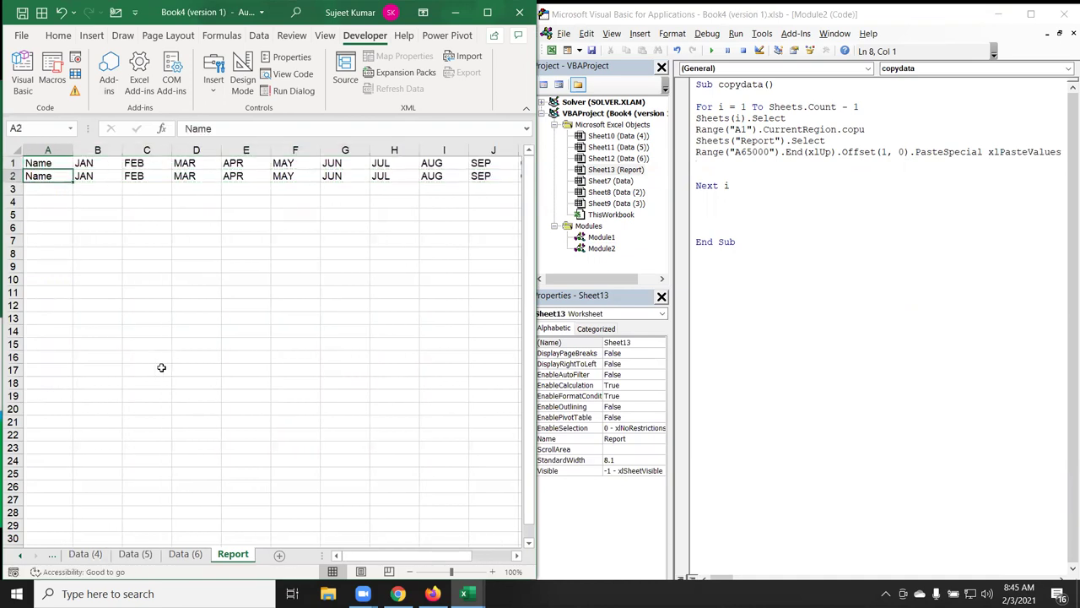
pyautogui.hotkey('ctrl', 'shift', 'Right')
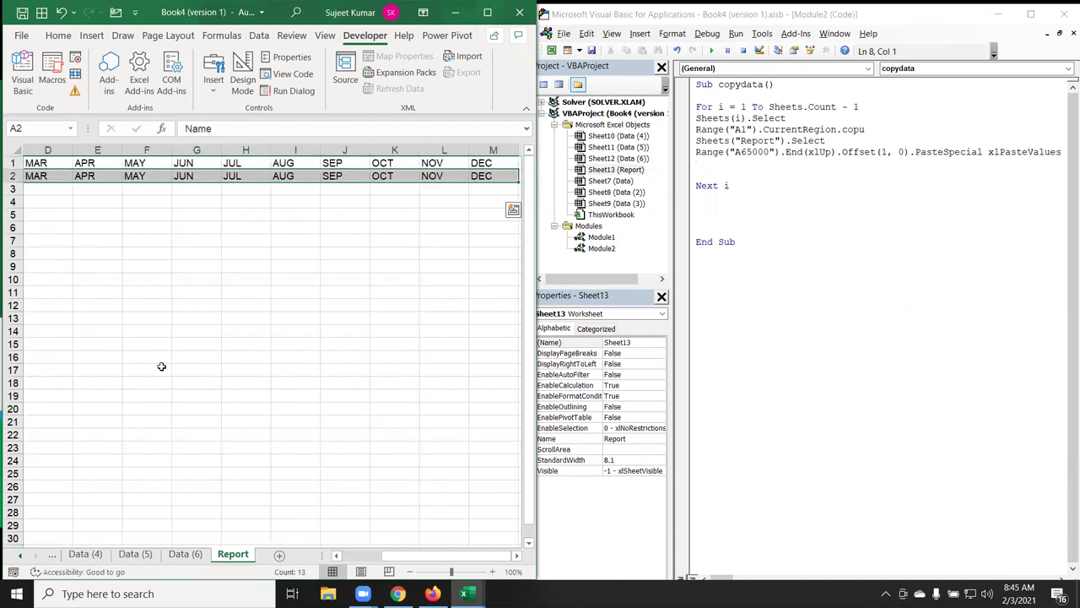
pyautogui.hotkey('ctrl', 'c')
pyautogui.press('Delete')
# - Remove the blank lines above Next i and run the copydata macro
pyautogui.click(756, 119)
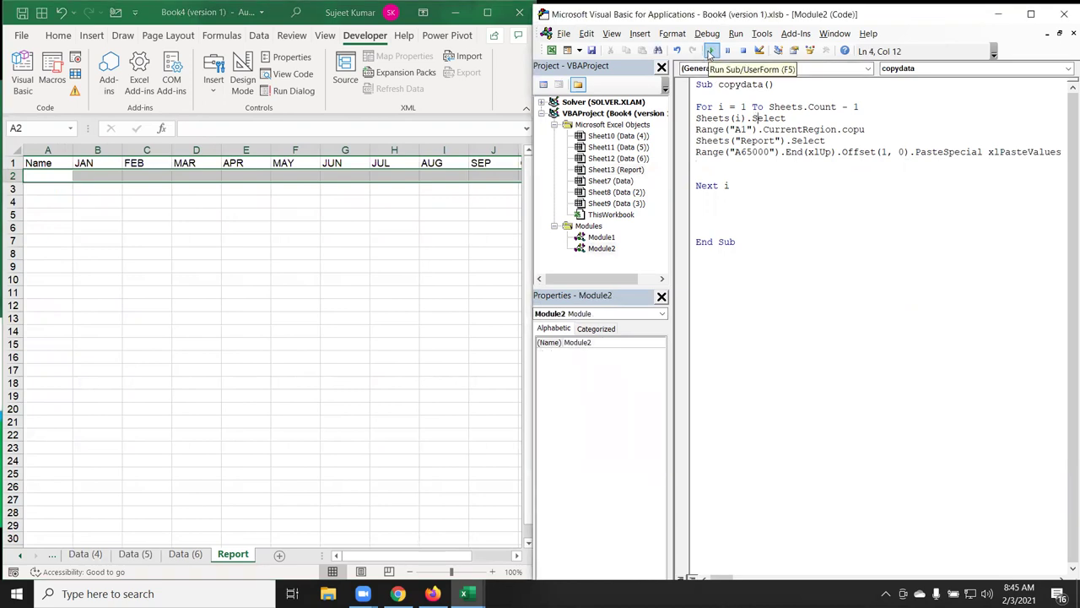
pyautogui.click(449, 215)
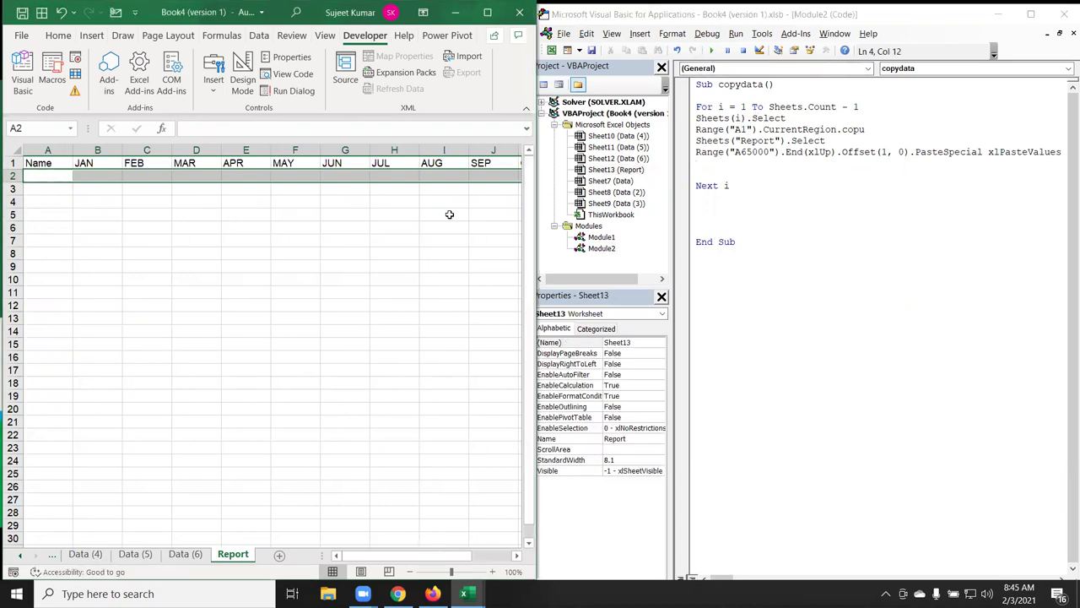
pyautogui.click(719, 163)
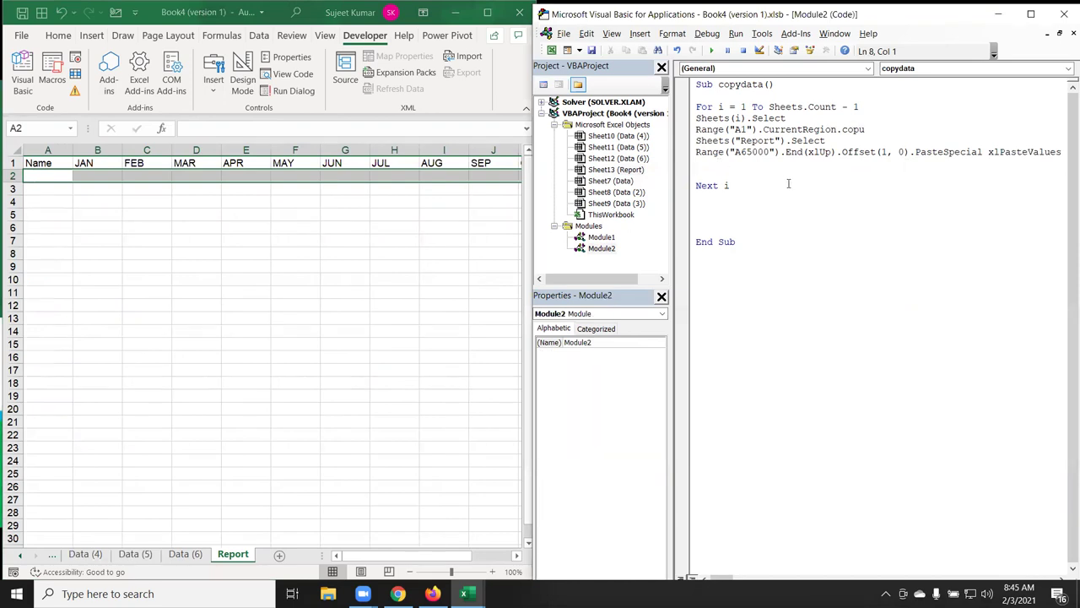
pyautogui.press('Delete')
pyautogui.press('Delete')
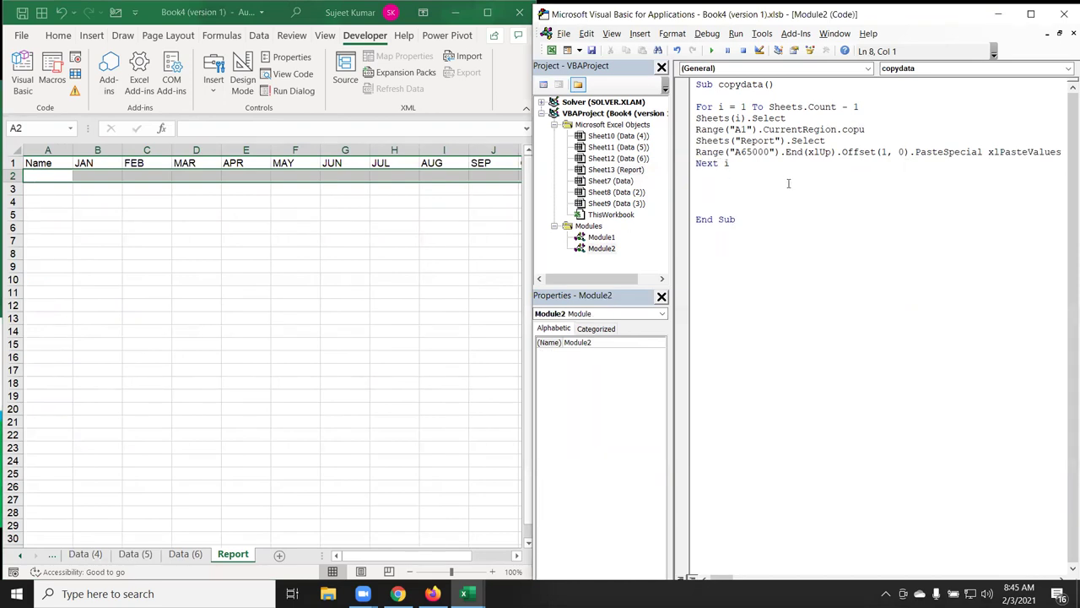
pyautogui.click(753, 187)
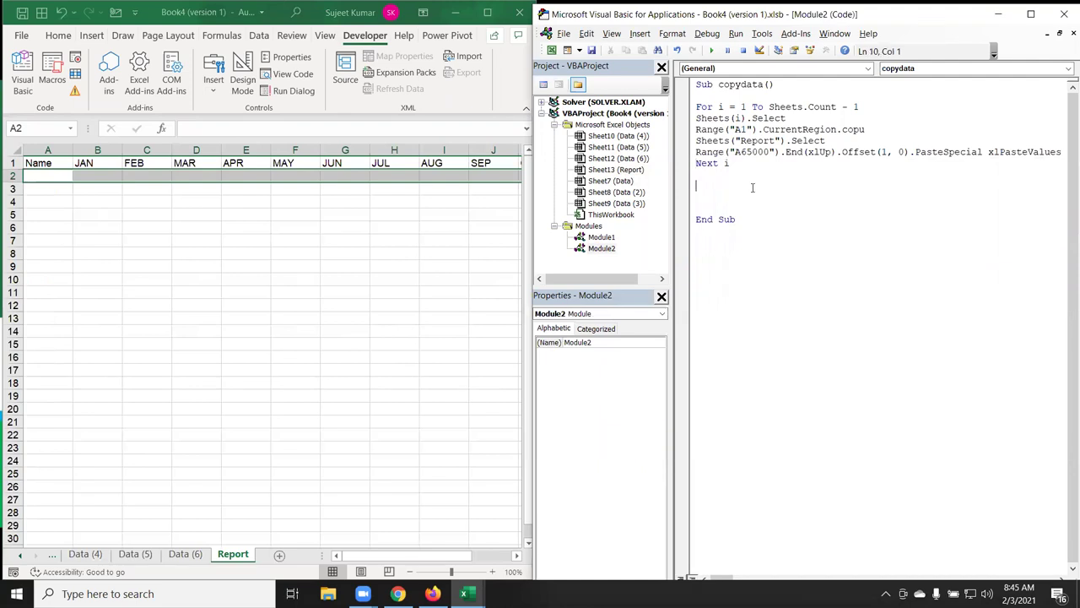
pyautogui.click(711, 50)
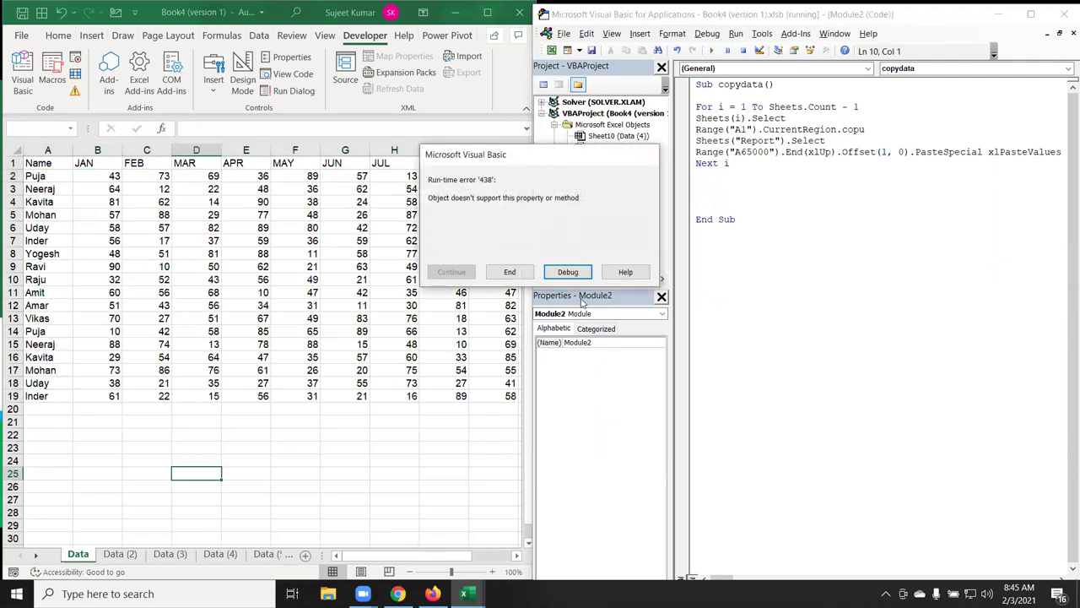
# - Debug the error, correct .copu to .Copy, and resume the macro
pyautogui.click(568, 272)
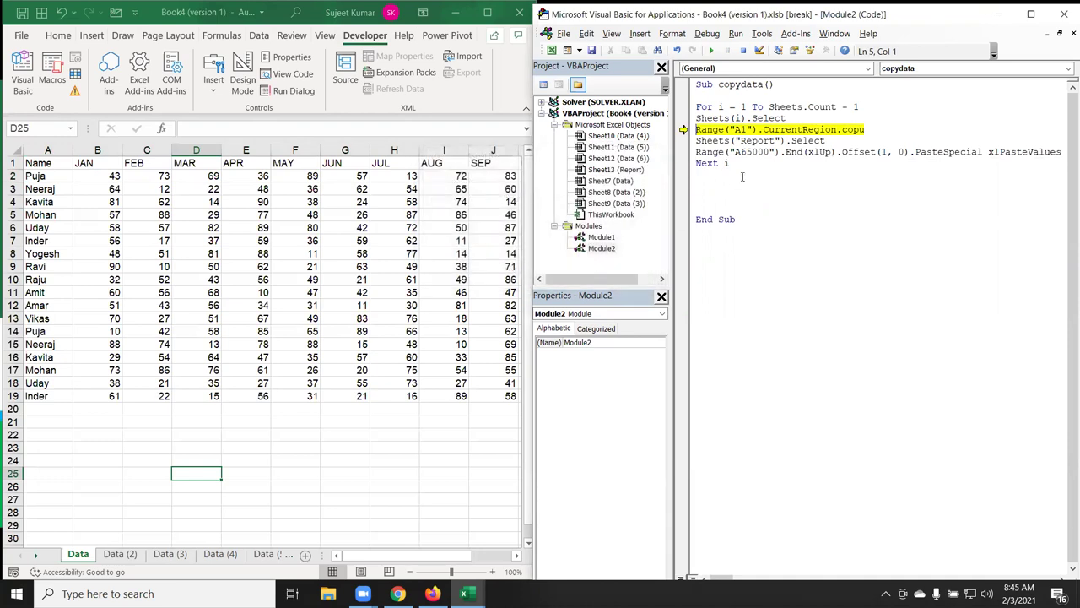
pyautogui.click(861, 130)
pyautogui.press('BackSpace')
pyautogui.write('y')
pyautogui.click(788, 163)
pyautogui.click(711, 50)
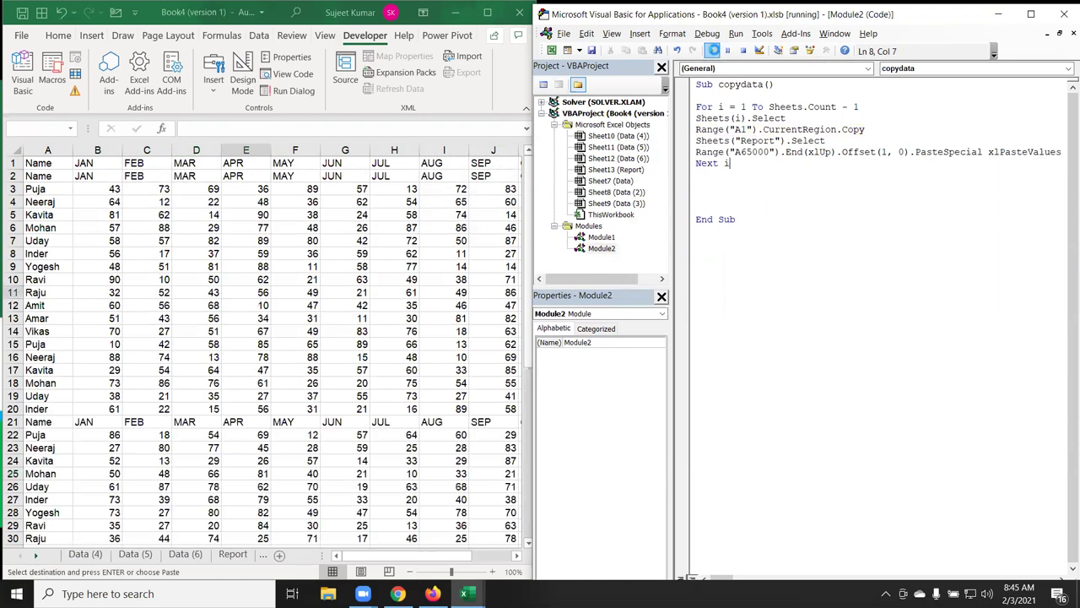
pyautogui.scroll(6, 126, 363)
pyautogui.scroll(6, 219, 363)
pyautogui.scroll(6, 220, 361)
pyautogui.scroll(6, 224, 357)
pyautogui.scroll(3, 226, 354)
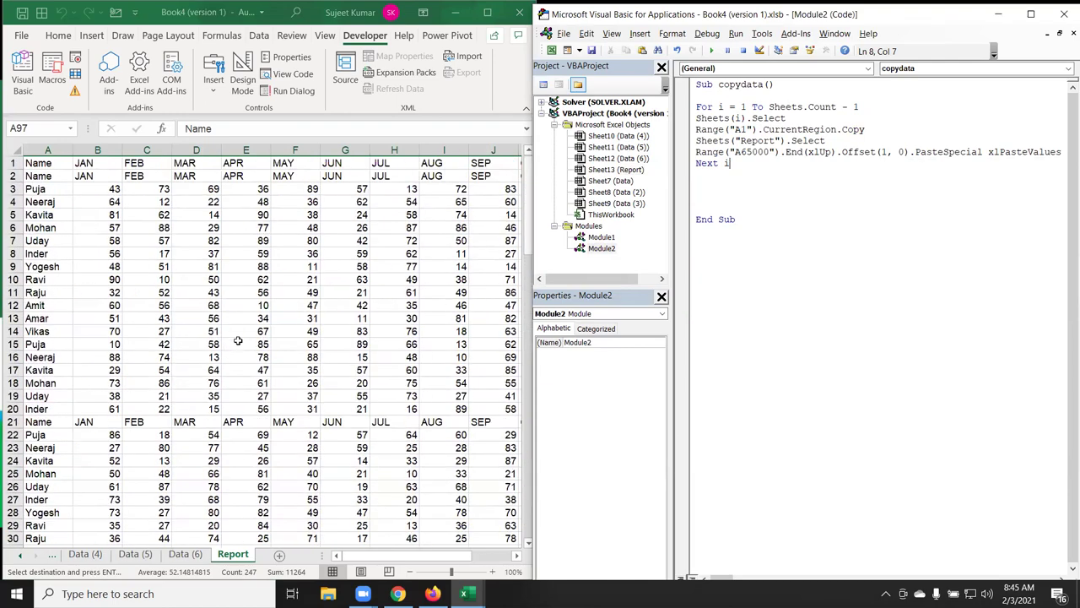
pyautogui.scroll(-10, 236, 346)
pyautogui.scroll(-11, 237, 354)
pyautogui.scroll(-11, 236, 356)
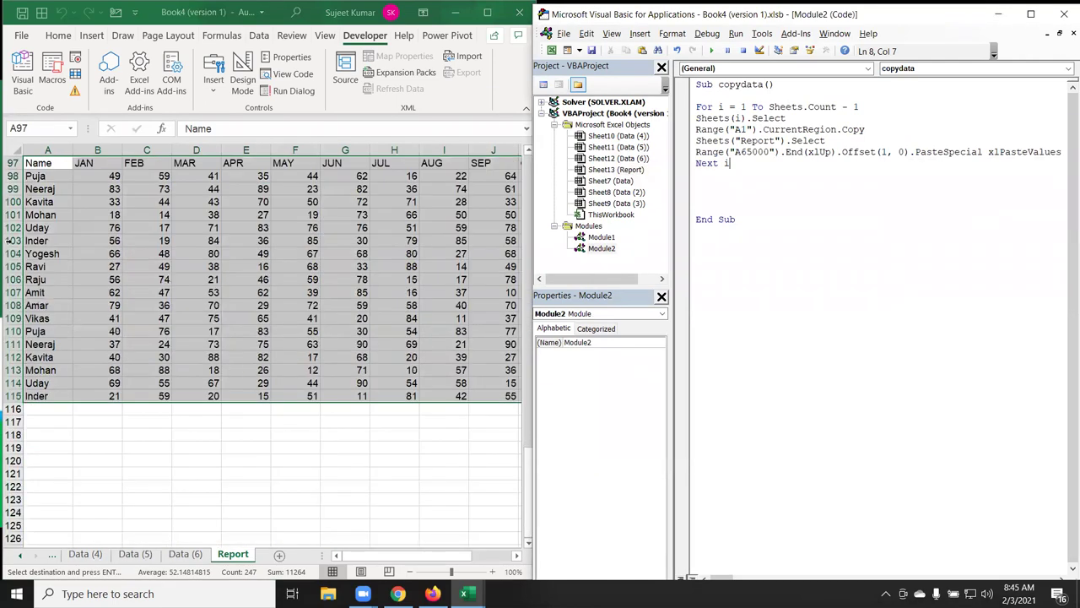
pyautogui.scroll(2, 12, 211)
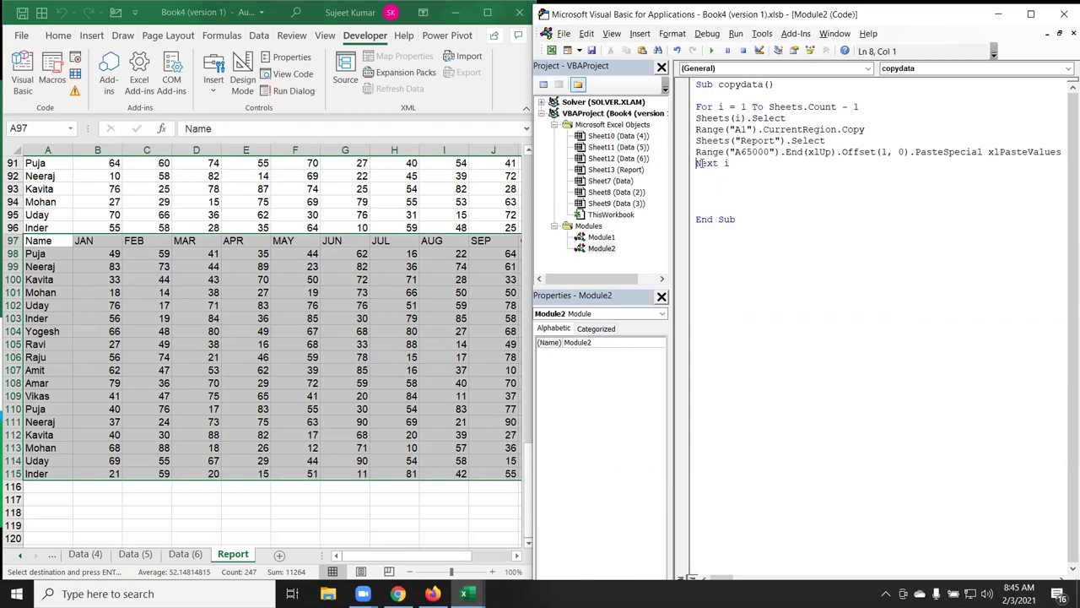
# - Add an ActiveCell.EntireRow.Delete line above Next i in the copydata loop
pyautogui.press('Return')
pyautogui.write('ctivecell.e')
pyautogui.press('Down')
pyautogui.press('Down')
pyautogui.press('Down')
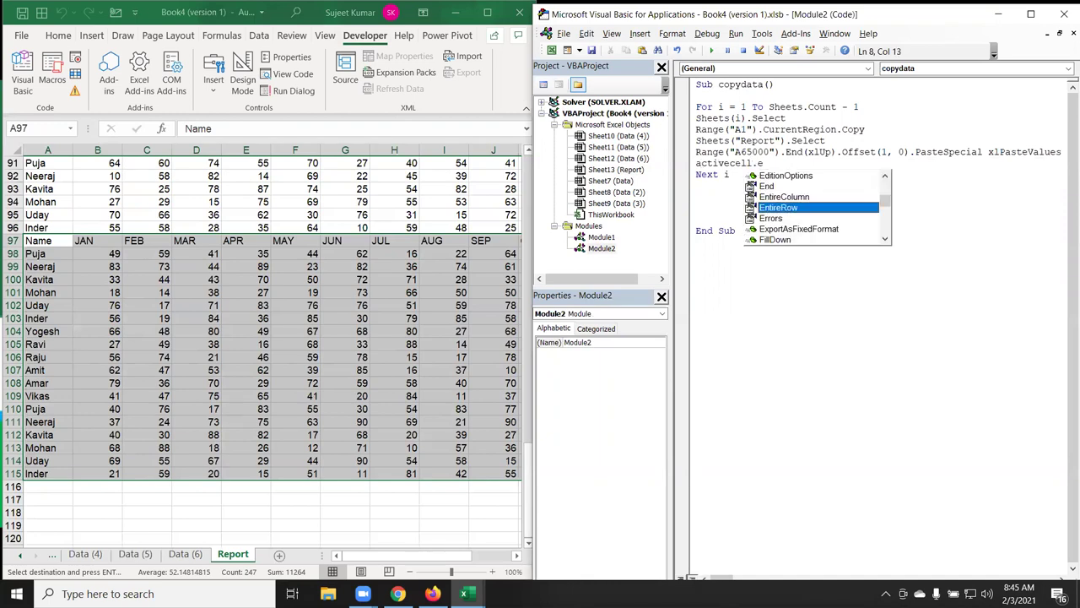
pyautogui.write('.se')
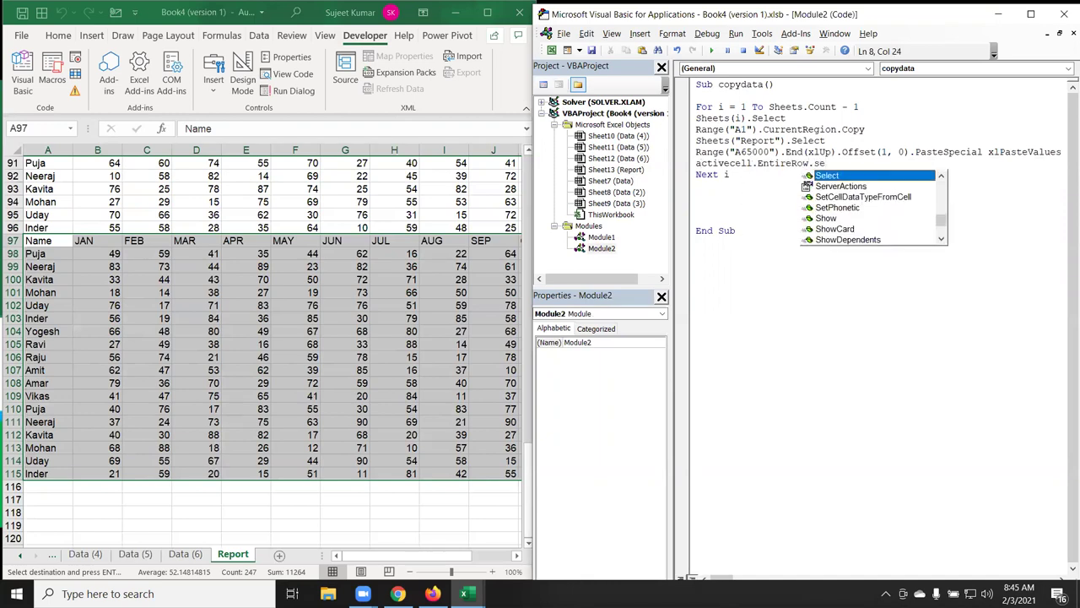
pyautogui.press('BackSpace')
pyautogui.press('BackSpace')
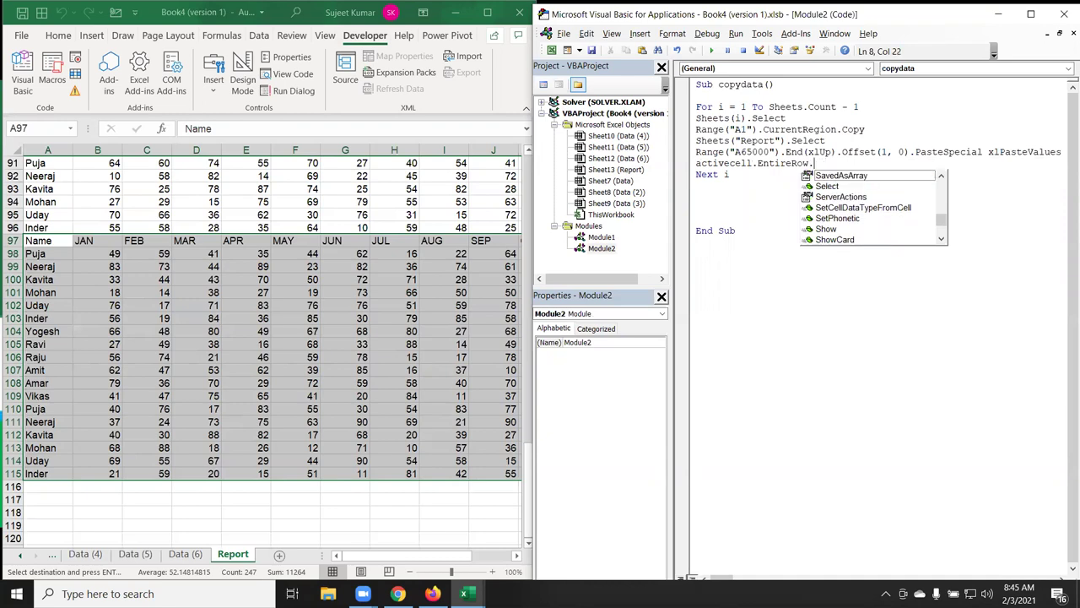
pyautogui.write('de')
pyautogui.press('Tab')
pyautogui.press('Return')
pyautogui.press('Delete')
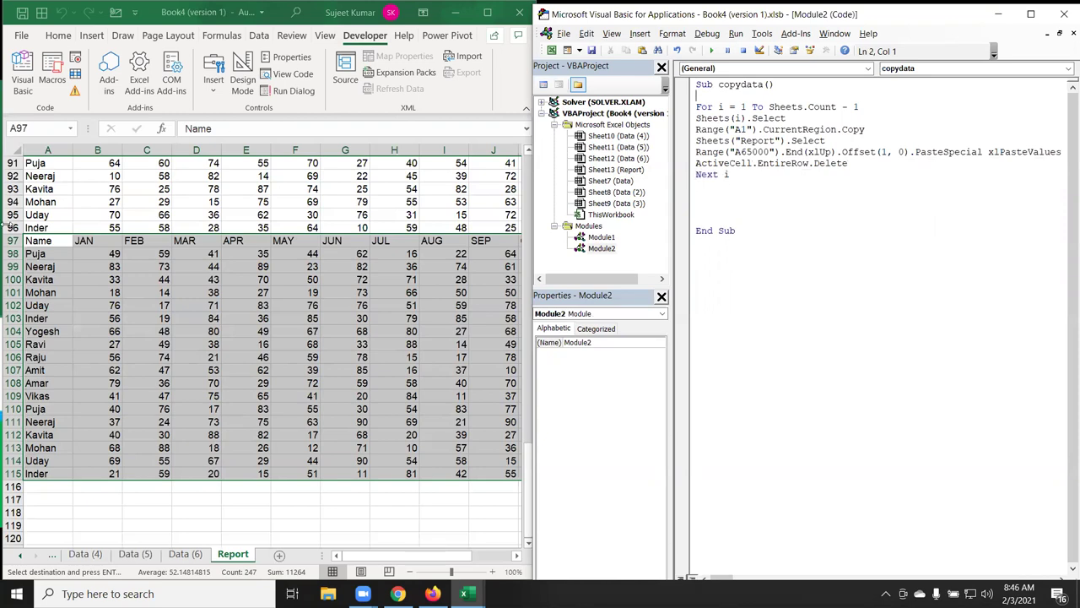
# - Clear the pasted data from row 2 down, leaving only the Report sheet's header row
pyautogui.click(48, 318)
pyautogui.hotkey('ctrl', 'Home')
pyautogui.press('Down')
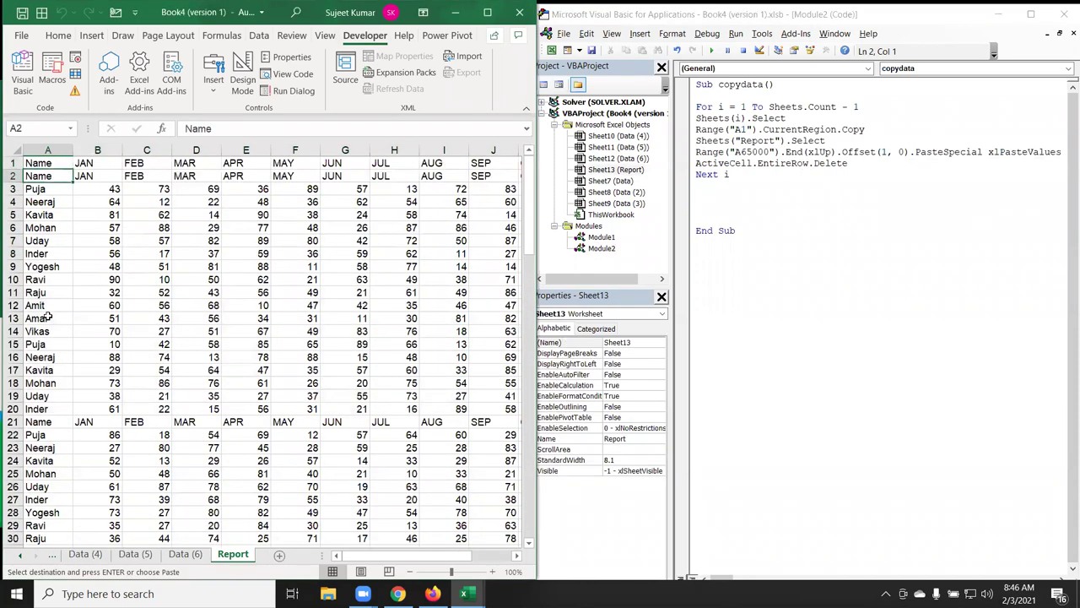
pyautogui.hotkey('ctrl', 'shift', 'Right')
pyautogui.hotkey('ctrl', 'shift', 'Down')
pyautogui.press('Delete')
pyautogui.hotkey('ctrl', 'Home')
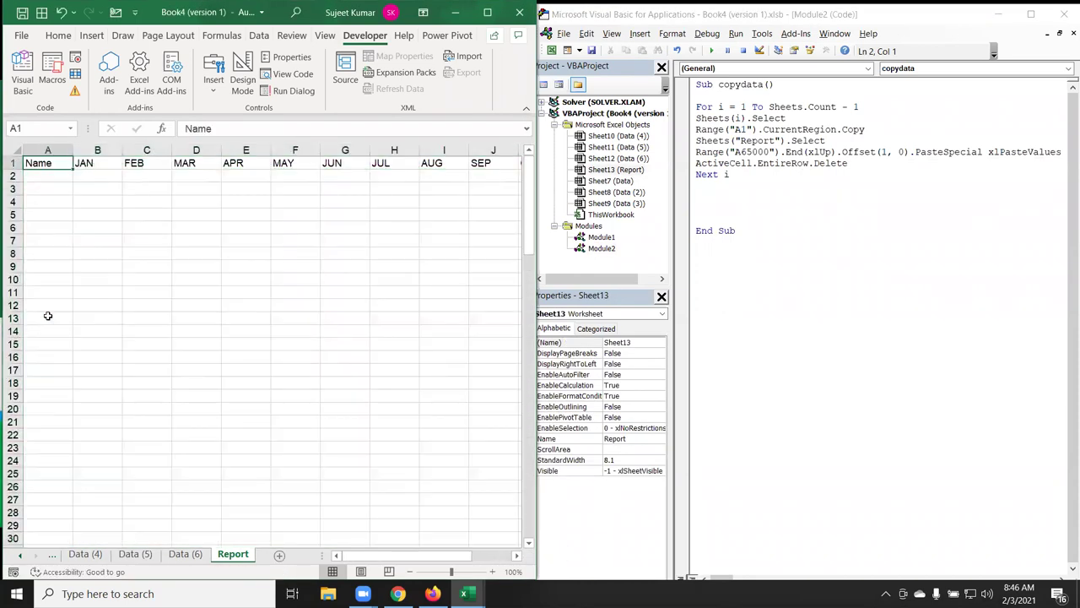
pyautogui.click(730, 163)
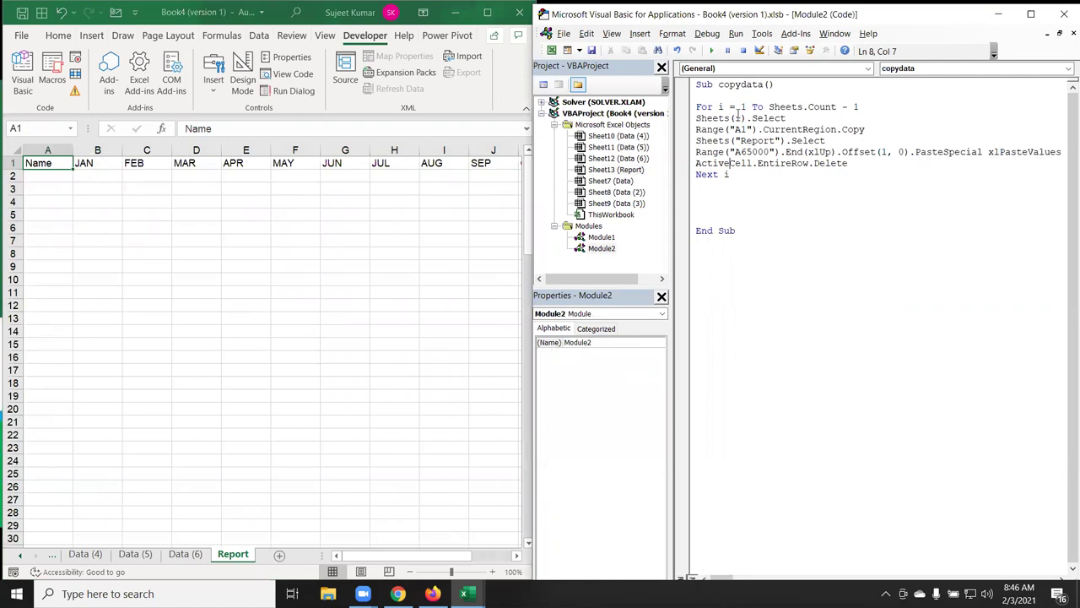
# - Run copydata again, confirm the Report rows stack without repeated headers, and select the macro code
pyautogui.click(711, 51)
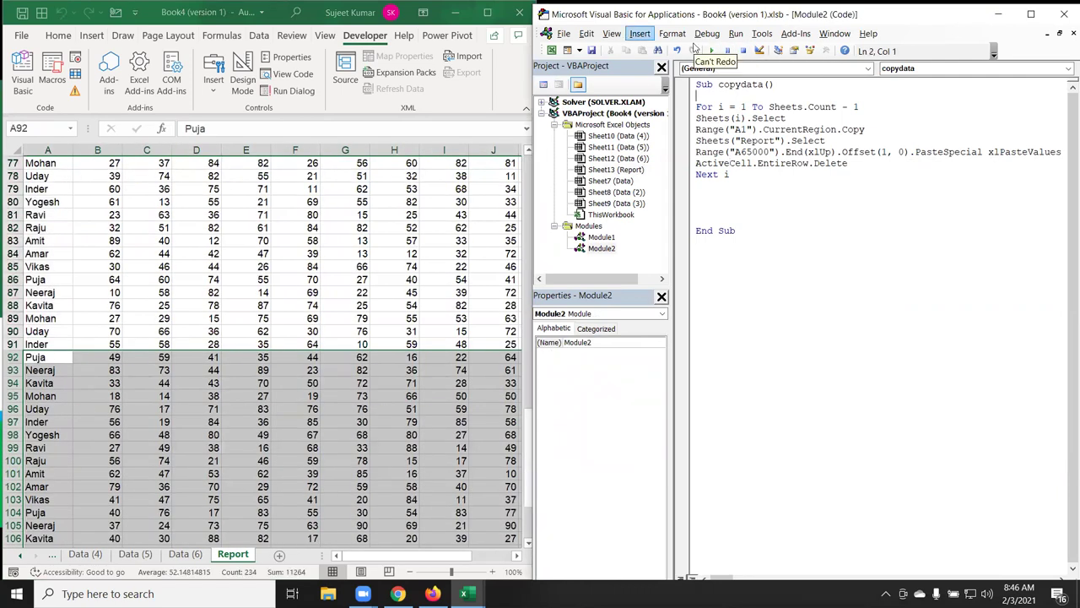
pyautogui.click(190, 320)
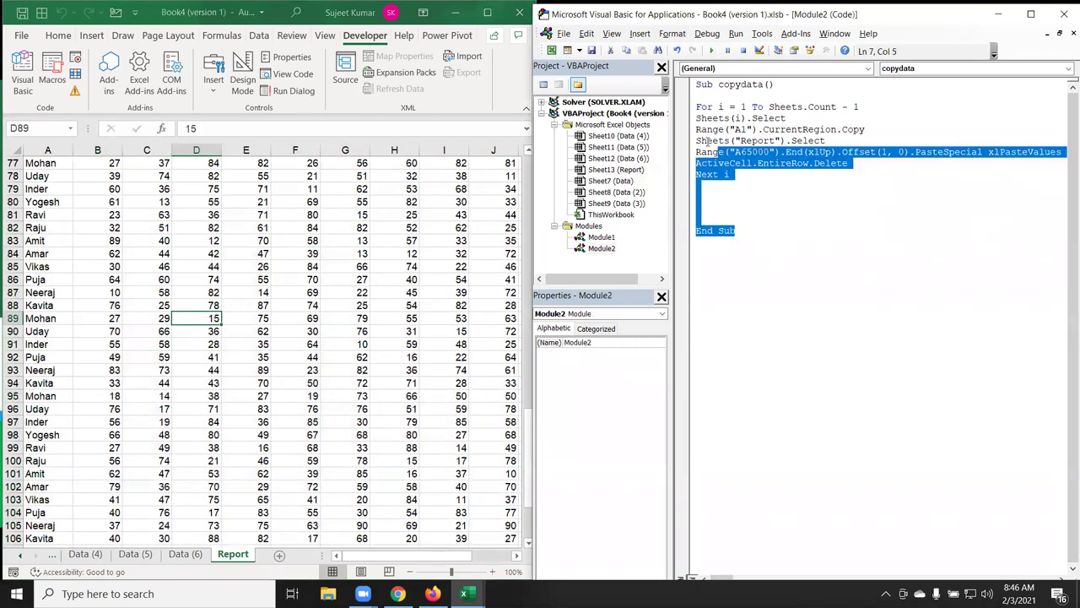
pyautogui.moveTo(764, 228); pyautogui.dragTo(685, 82)
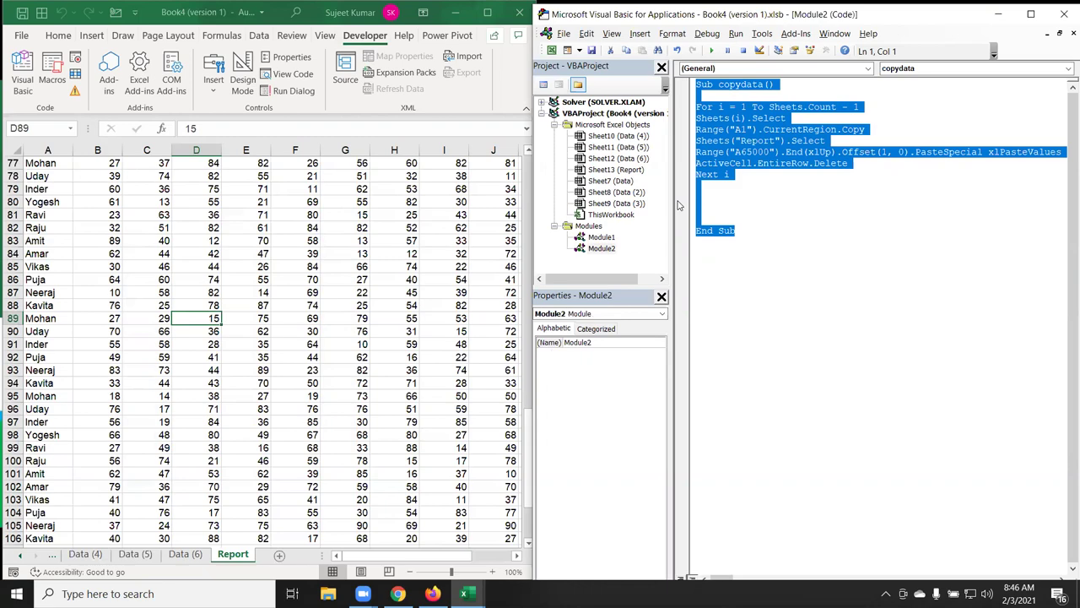
# - Minimize Excel and the VBA editor with Win+D, then bring up the Zoom window from the taskbar
pyautogui.press('super+d')
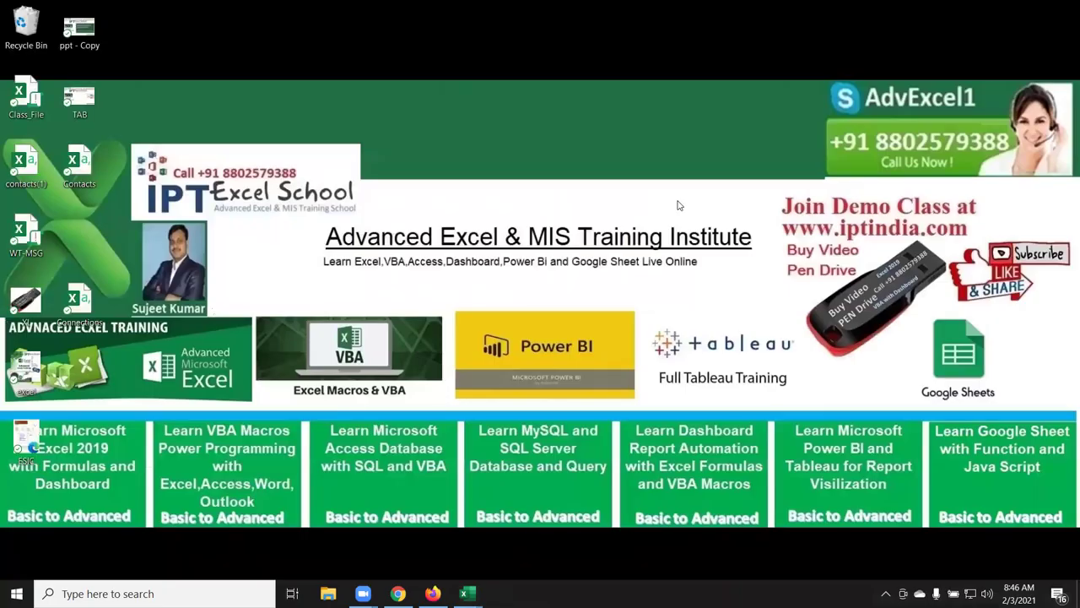
pyautogui.moveTo(363, 593)
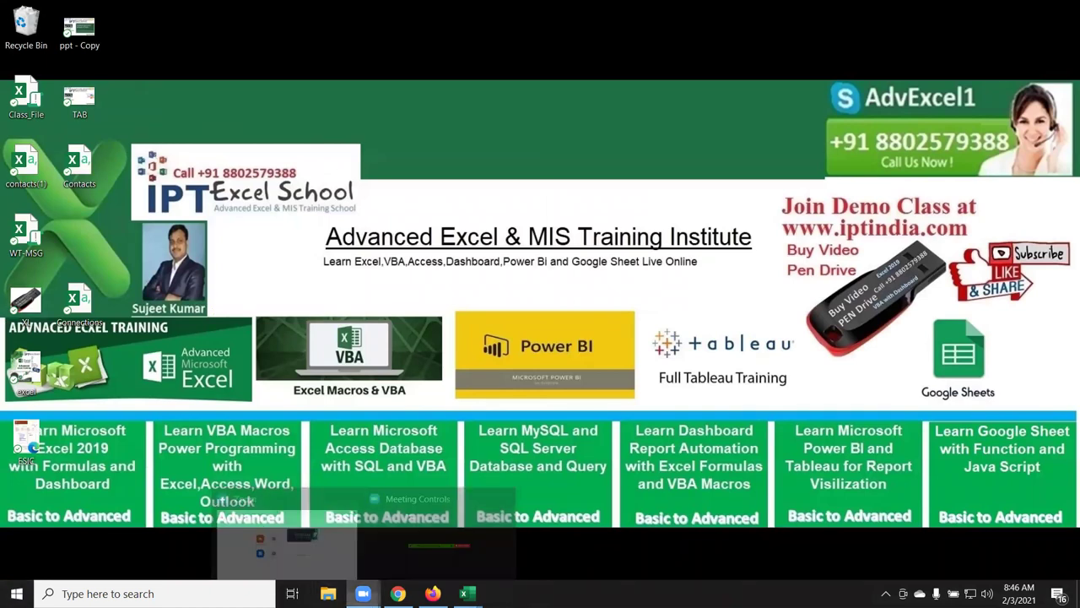
pyautogui.click(311, 543)
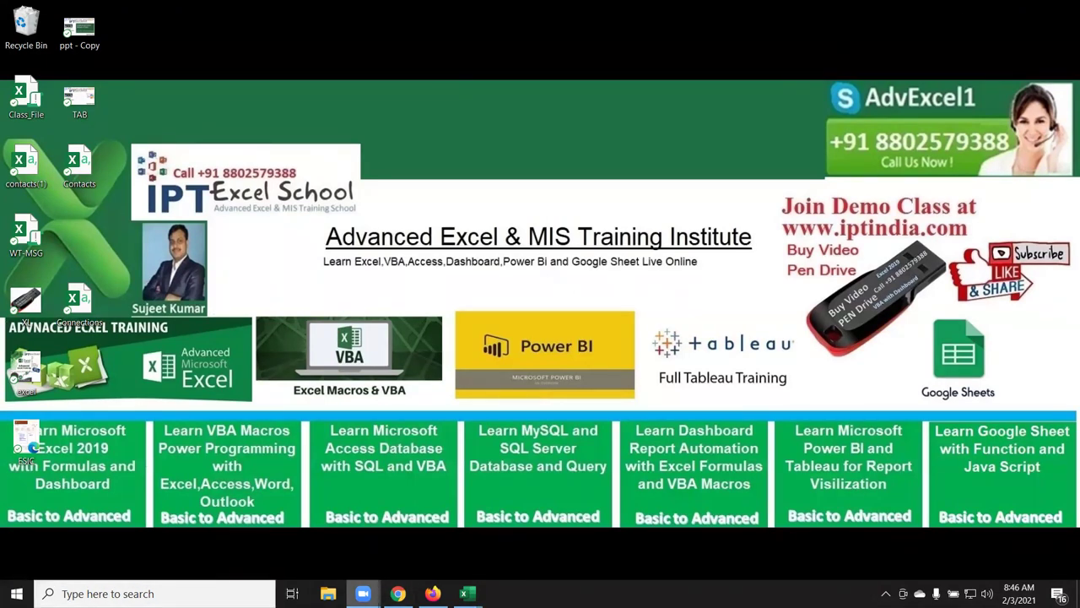
# - Open the Google Play page for EXCEL MIS TRAINING in a new Chrome tab, then return to Classplus messages
pyautogui.click(398, 594)
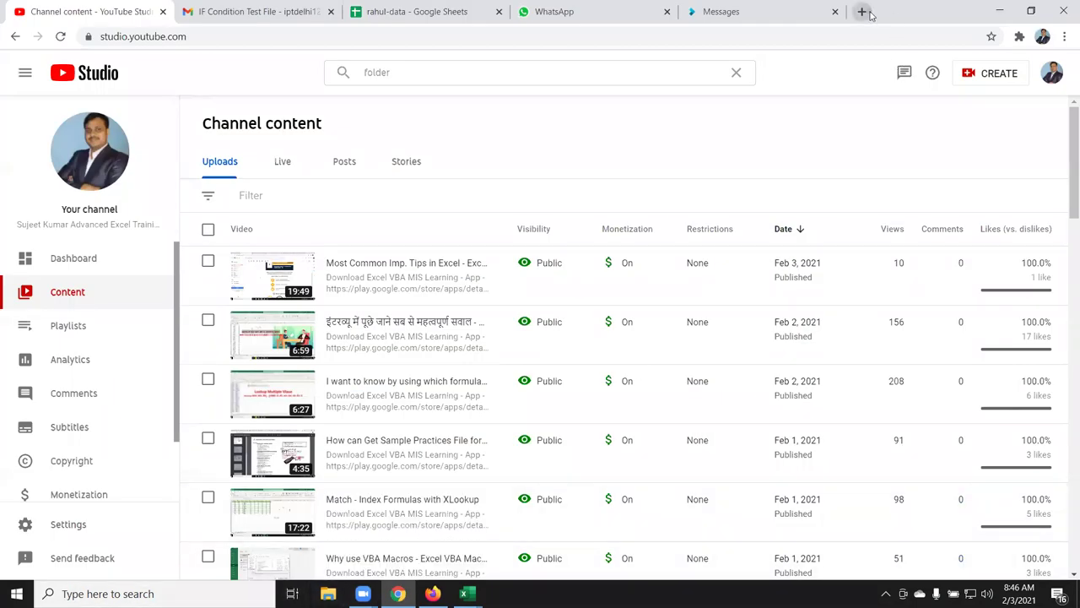
pyautogui.click(871, 12)
pyautogui.write('play.google.com')
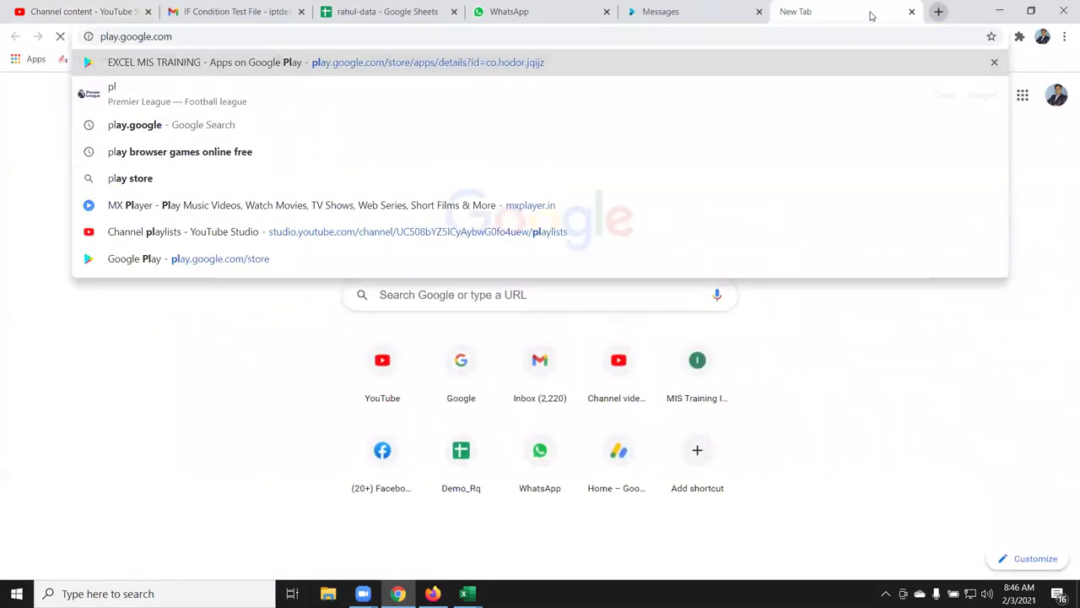
pyautogui.press('Return')
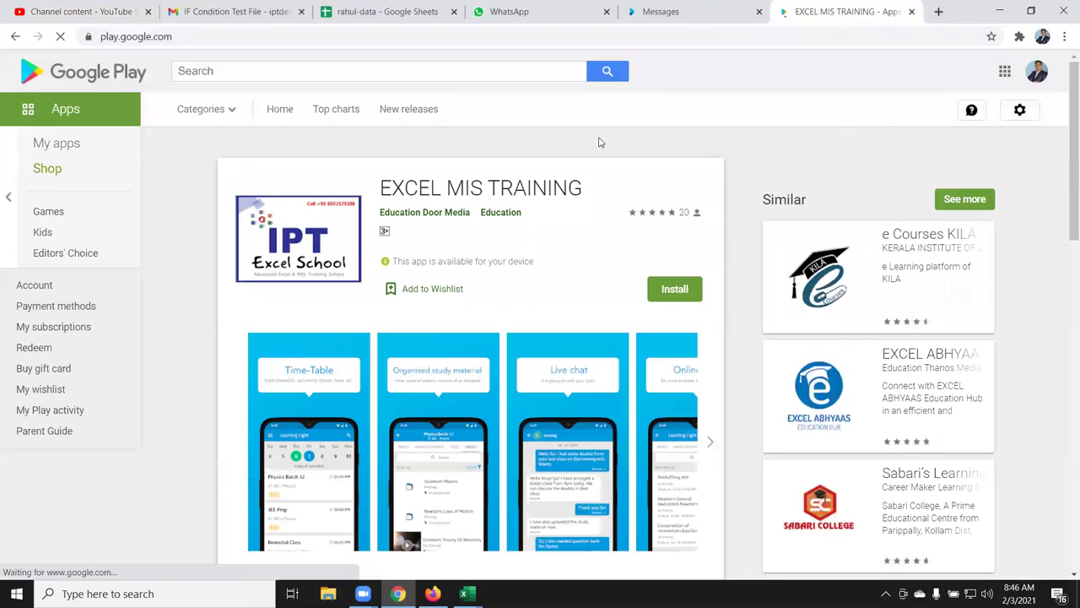
pyautogui.doubleClick(568, 186)
pyautogui.click(568, 186)
pyautogui.doubleClick(568, 186)
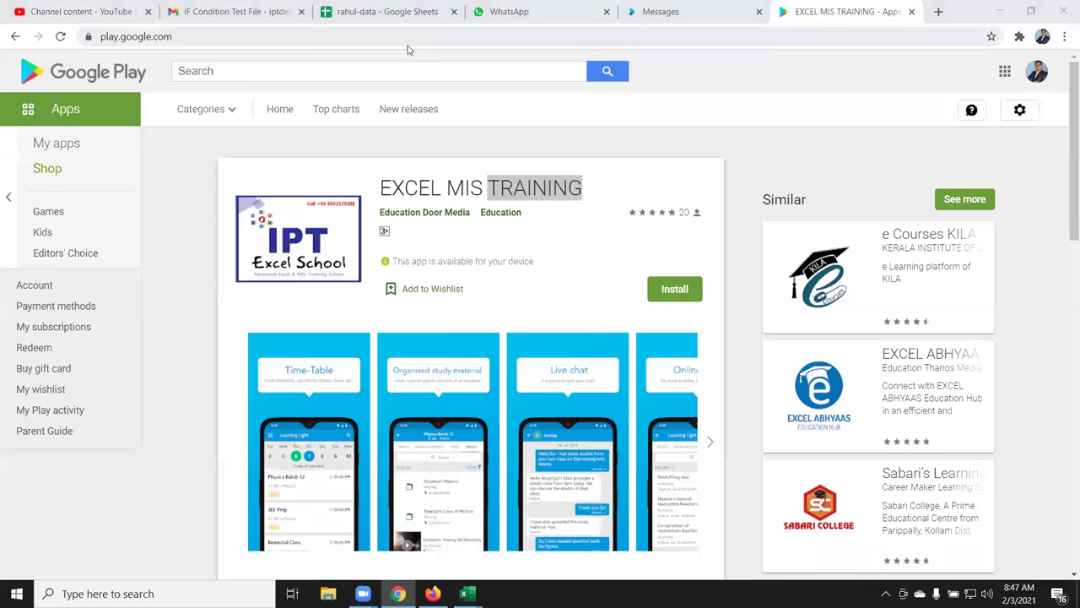
pyautogui.click(652, 8)
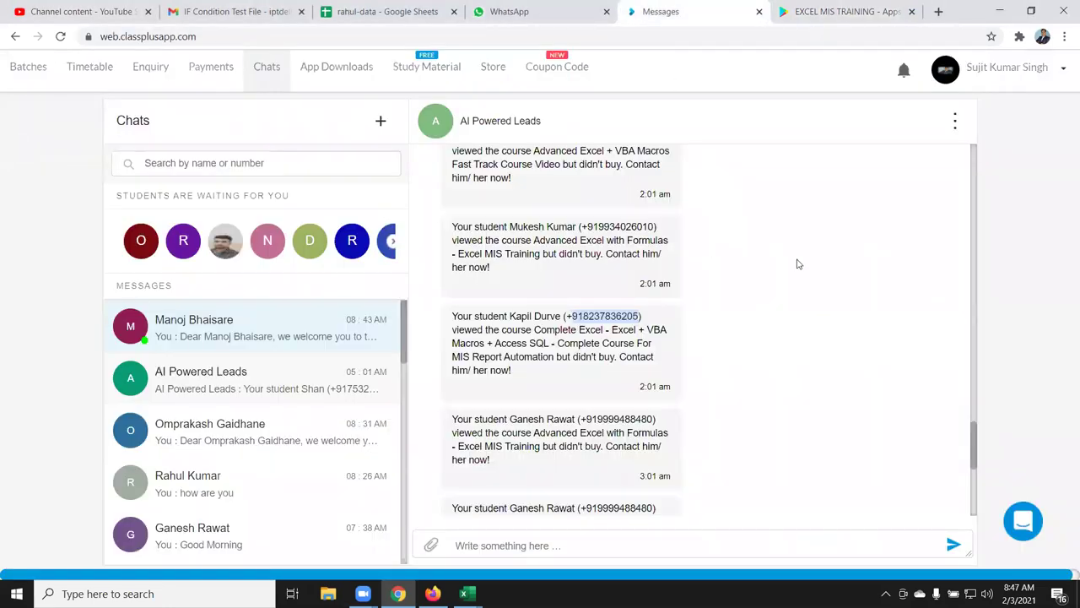
# - Browse the uploaded study videos in the study material section
pyautogui.click(424, 76)
pyautogui.click(80, 181)
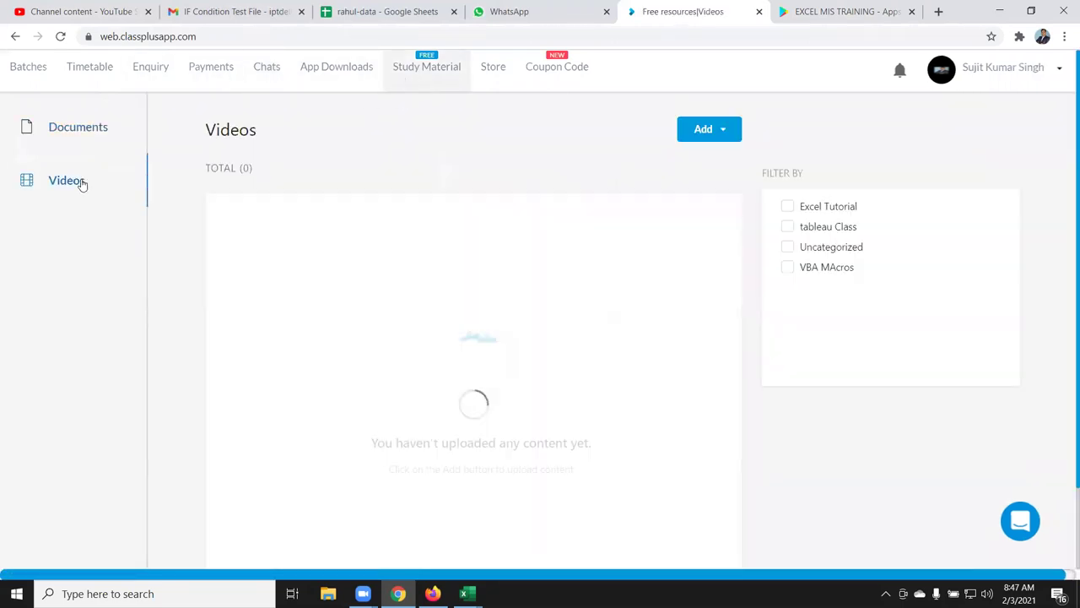
pyautogui.scroll(-1, 326, 260)
pyautogui.scroll(-4, 326, 260)
pyautogui.scroll(-4, 326, 260)
pyautogui.scroll(-2, 327, 262)
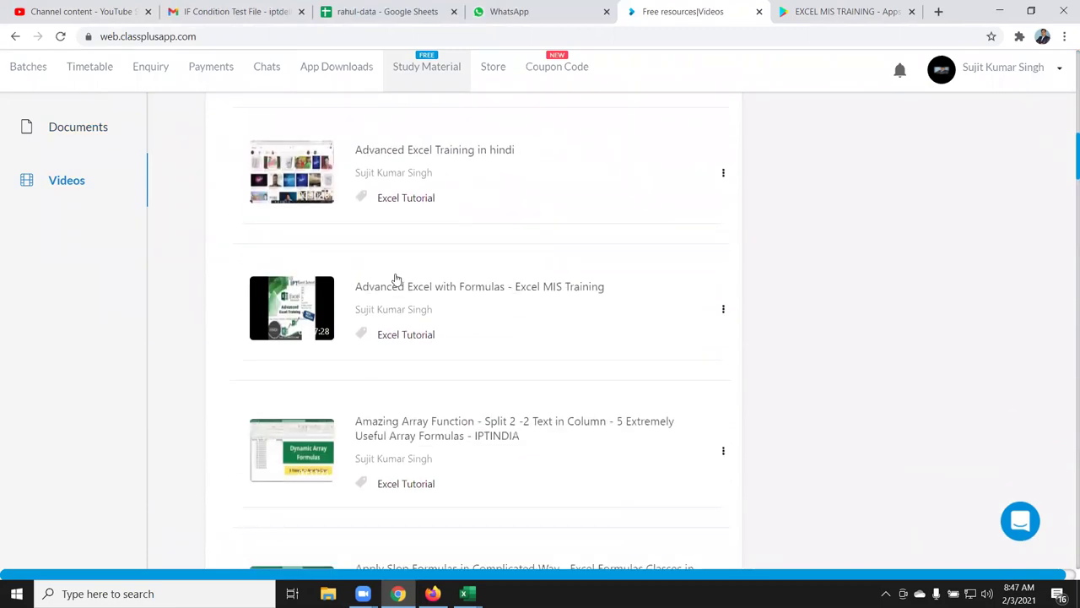
pyautogui.scroll(-2, 395, 283)
pyautogui.scroll(-1, 395, 282)
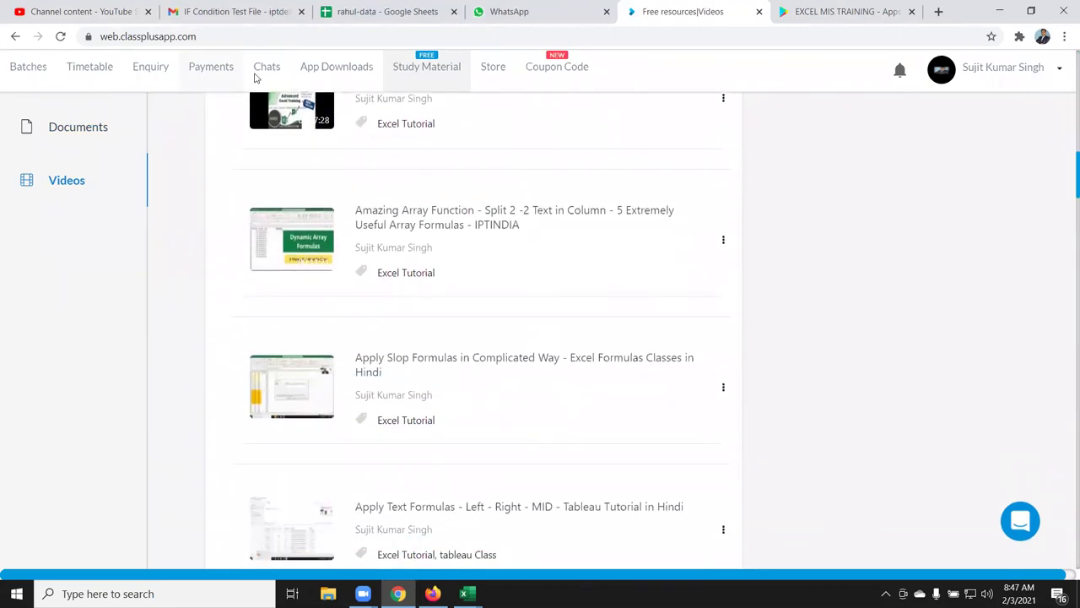
# - Look through several student conversations in the Chats list
pyautogui.click(265, 72)
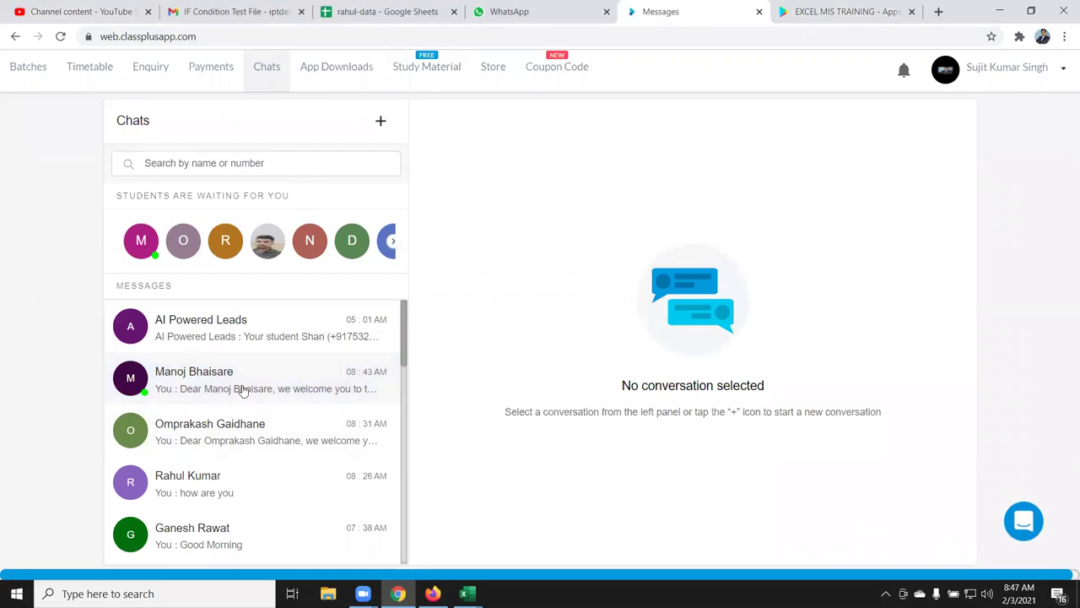
pyautogui.click(239, 388)
pyautogui.click(233, 339)
pyautogui.click(235, 384)
pyautogui.click(230, 447)
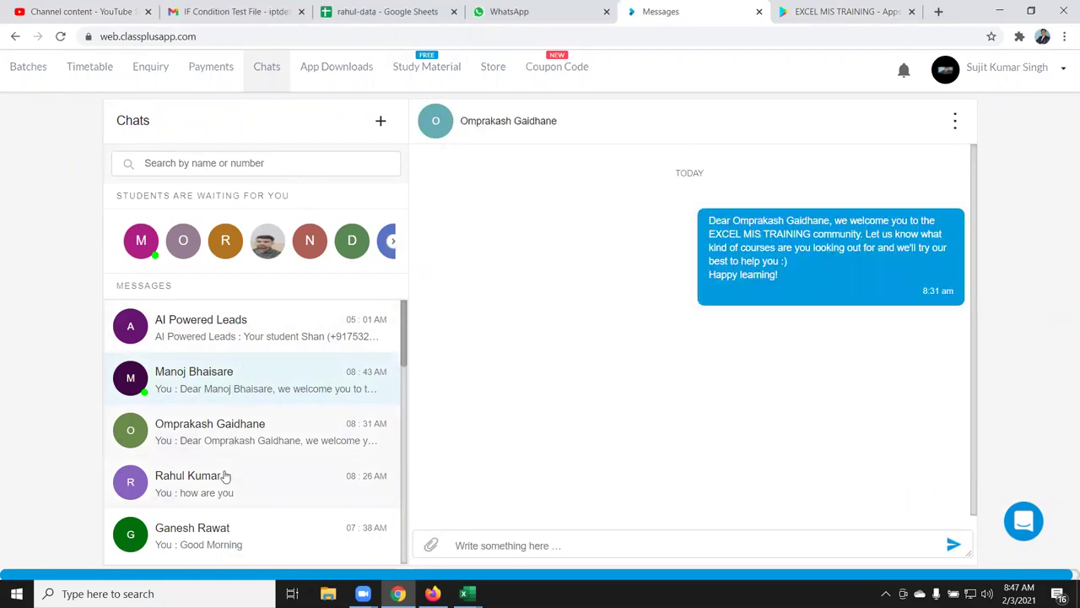
pyautogui.click(225, 477)
pyautogui.click(221, 445)
pyautogui.scroll(-5, 218, 471)
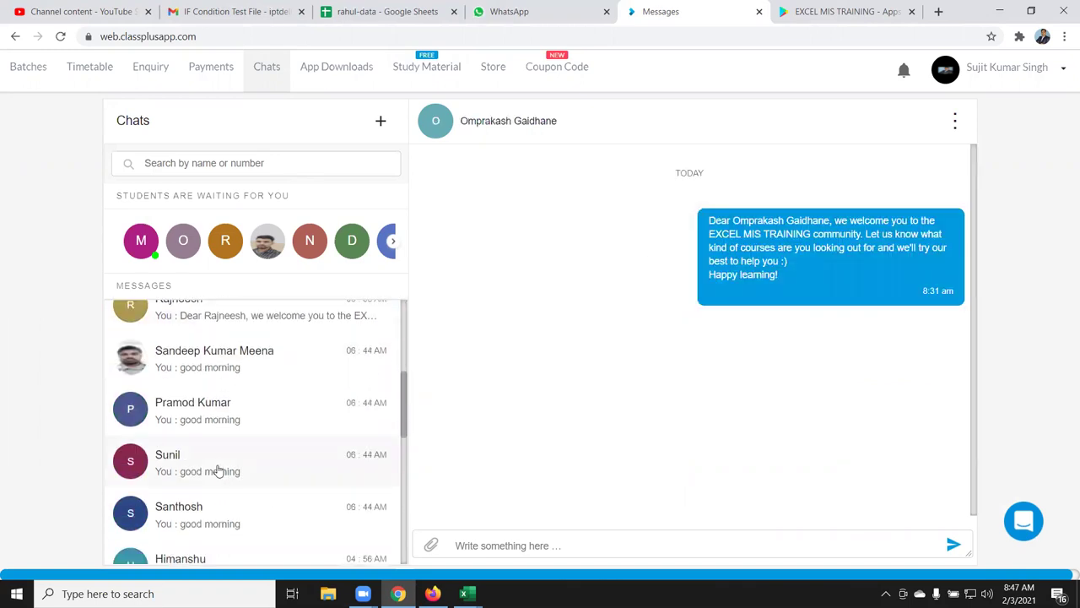
pyautogui.scroll(5, 218, 471)
pyautogui.click(211, 422)
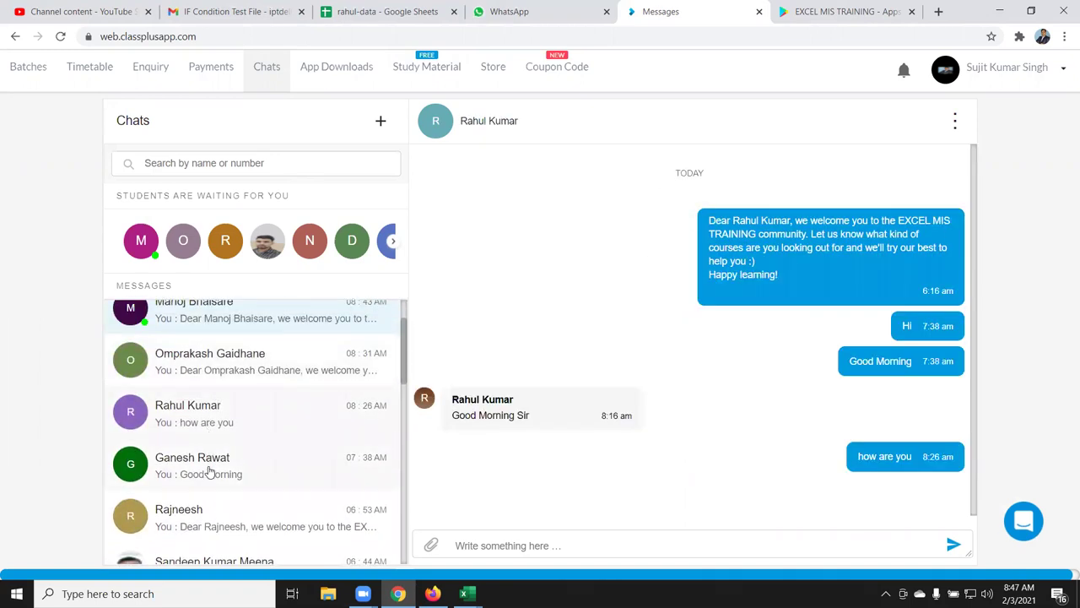
pyautogui.scroll(-1, 209, 473)
pyautogui.scroll(-2, 210, 473)
pyautogui.scroll(-1, 209, 473)
pyautogui.scroll(-1, 209, 473)
pyautogui.scroll(-3, 209, 475)
pyautogui.scroll(4, 205, 464)
pyautogui.scroll(3, 205, 458)
# - Search the chats for 'excel mis' and open the Excel MIS group chat
pyautogui.write('excel')
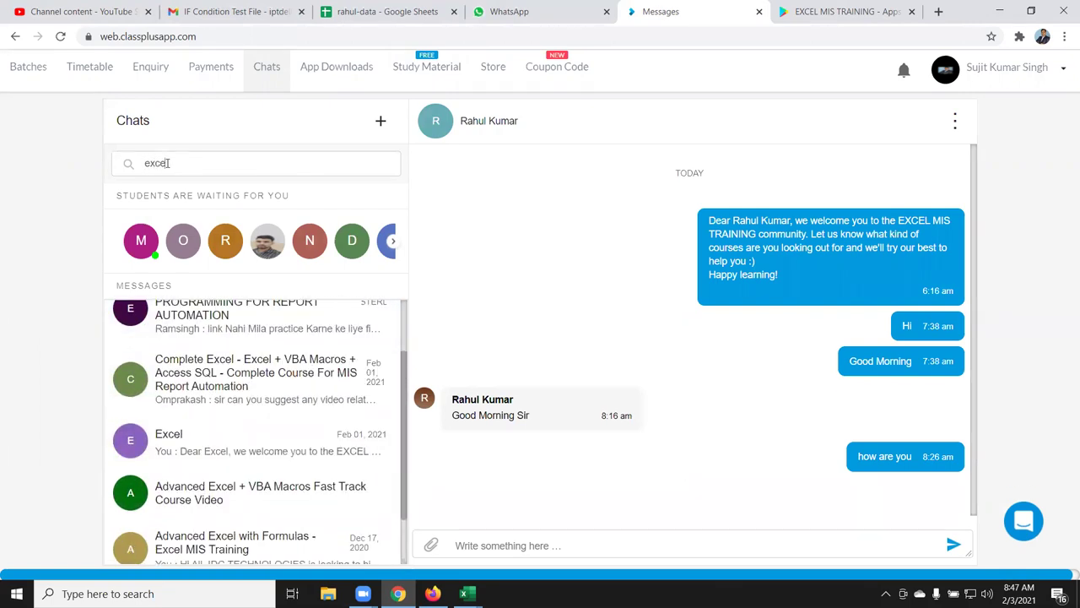
pyautogui.write(' mis')
pyautogui.click(198, 338)
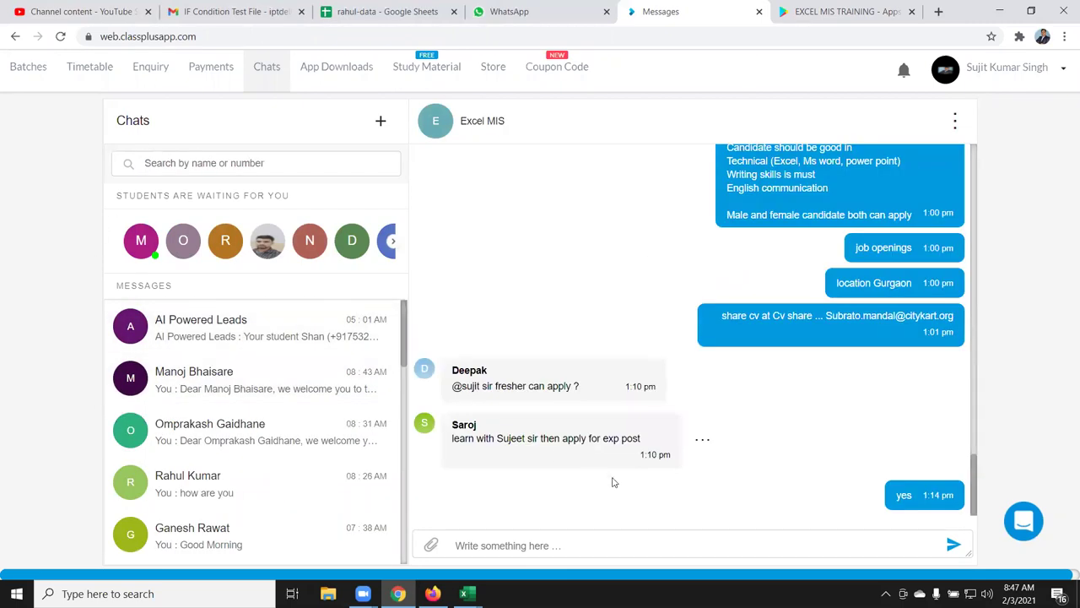
pyautogui.scroll(3, 825, 495)
pyautogui.scroll(3, 676, 456)
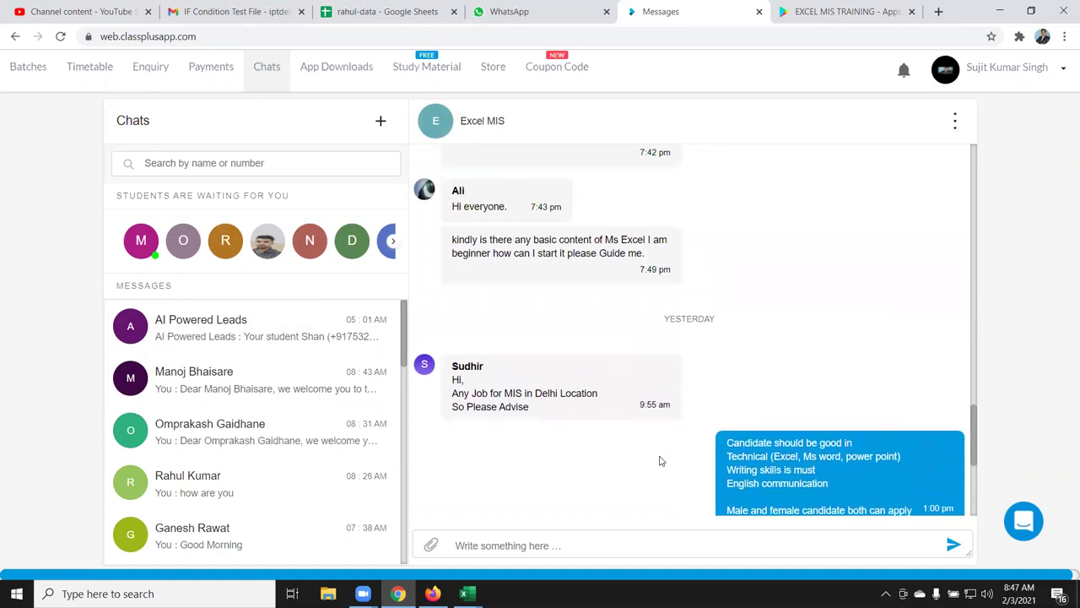
pyautogui.scroll(-1, 722, 454)
# - Read the MIS job postings, selecting the candidate requirements and contact e-mail, then scroll back to earlier messages
pyautogui.moveTo(729, 358); pyautogui.dragTo(868, 426)
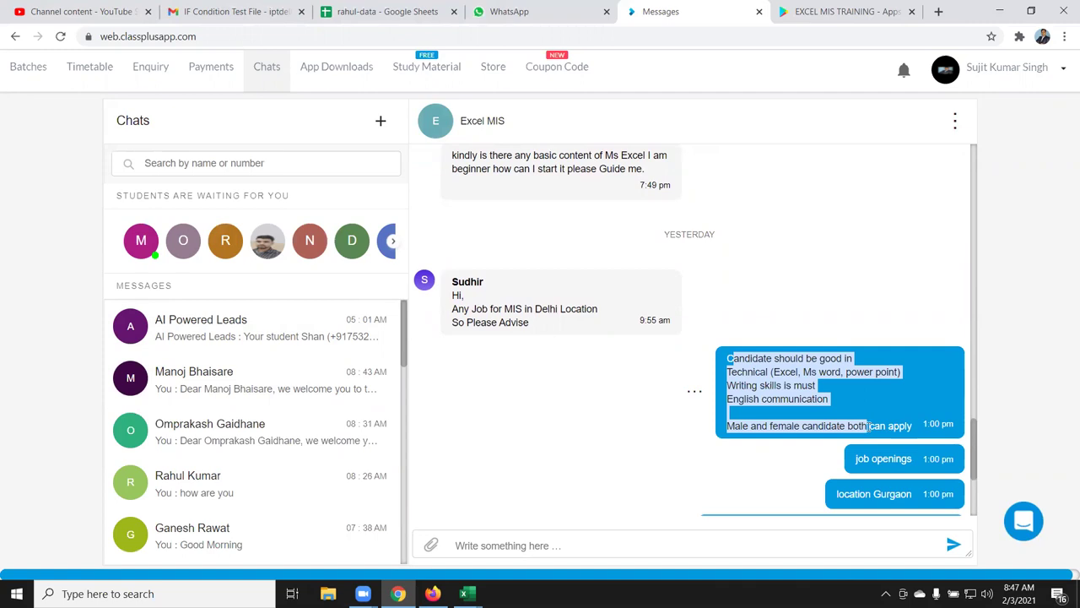
pyautogui.scroll(-3, 869, 426)
pyautogui.click(830, 386)
pyautogui.moveTo(829, 387)
pyautogui.mouseDown()
pyautogui.moveTo(957, 402)
pyautogui.moveTo(954, 388)
pyautogui.mouseUp()
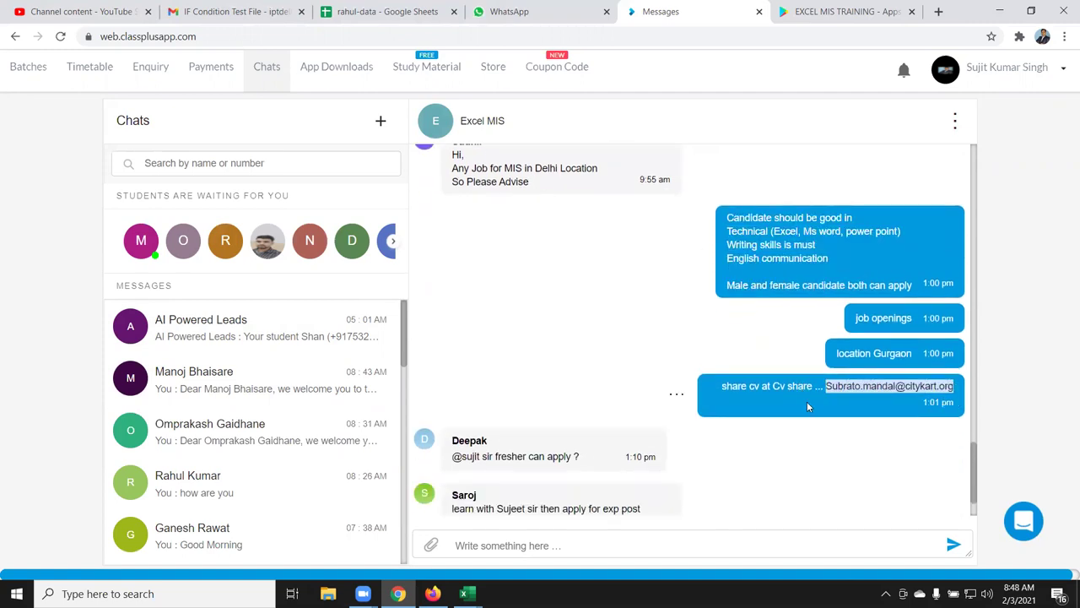
pyautogui.click(697, 479)
pyautogui.scroll(-2, 698, 479)
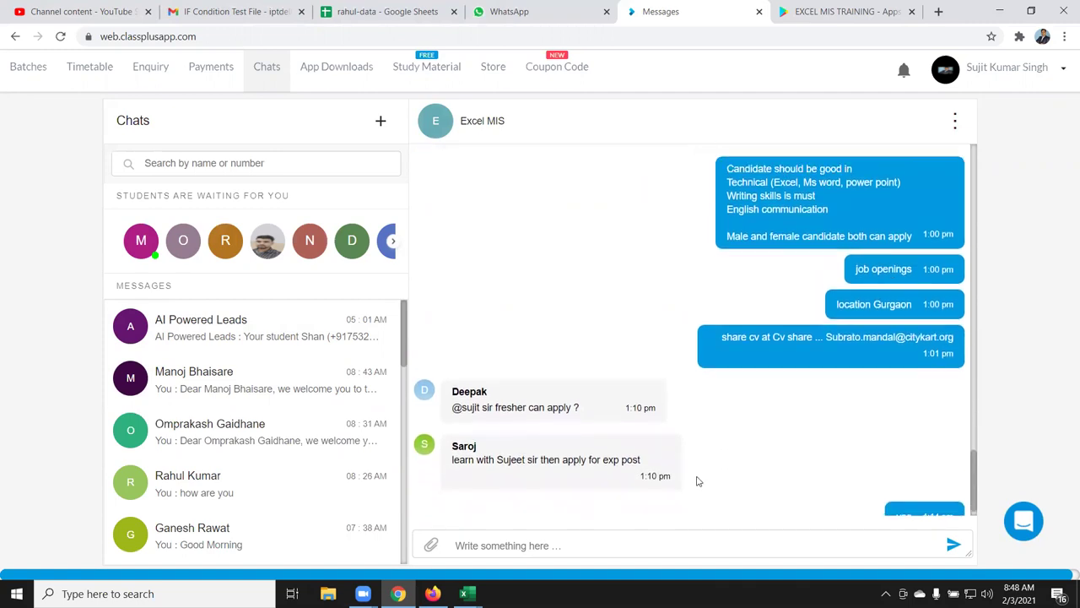
pyautogui.scroll(-10, 697, 480)
pyautogui.scroll(4, 697, 479)
pyautogui.scroll(5, 697, 481)
pyautogui.scroll(5, 698, 481)
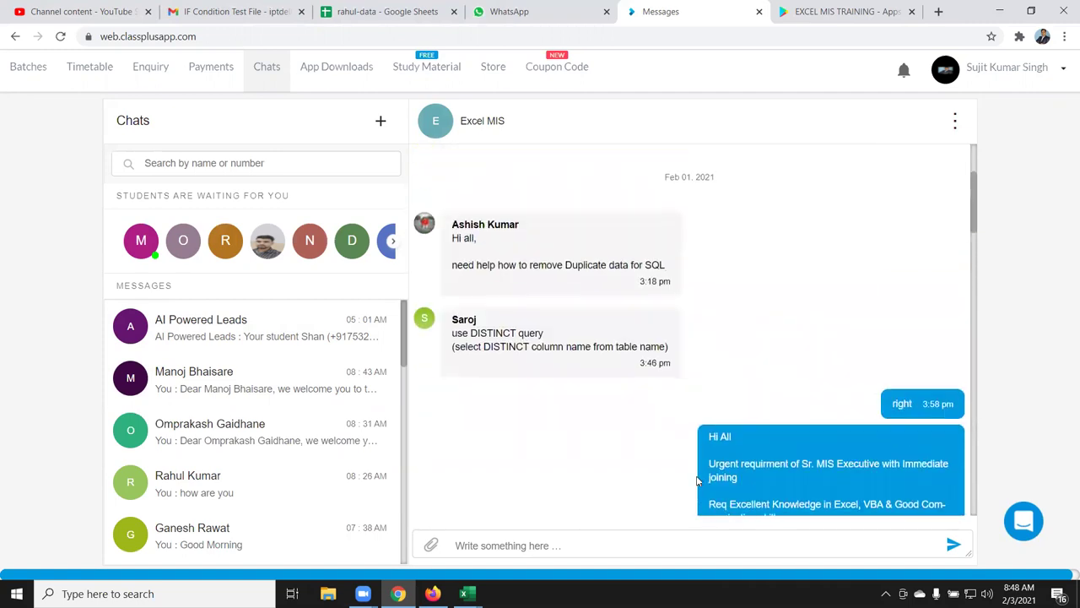
pyautogui.scroll(3, 697, 481)
pyautogui.scroll(3, 698, 481)
pyautogui.scroll(2, 697, 481)
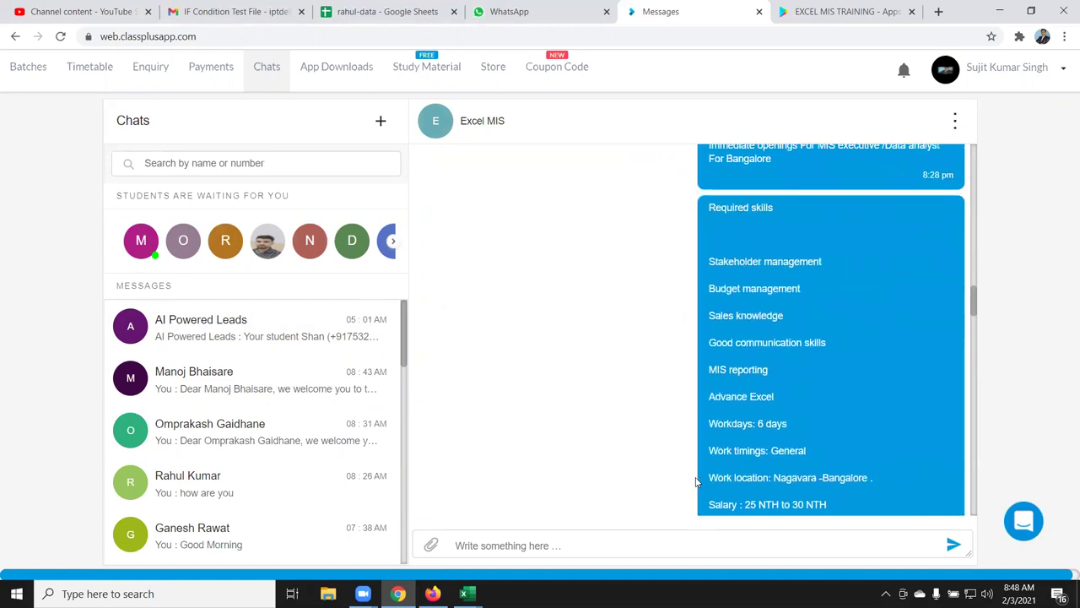
pyautogui.scroll(2, 697, 481)
pyautogui.scroll(3, 697, 482)
pyautogui.scroll(3, 697, 482)
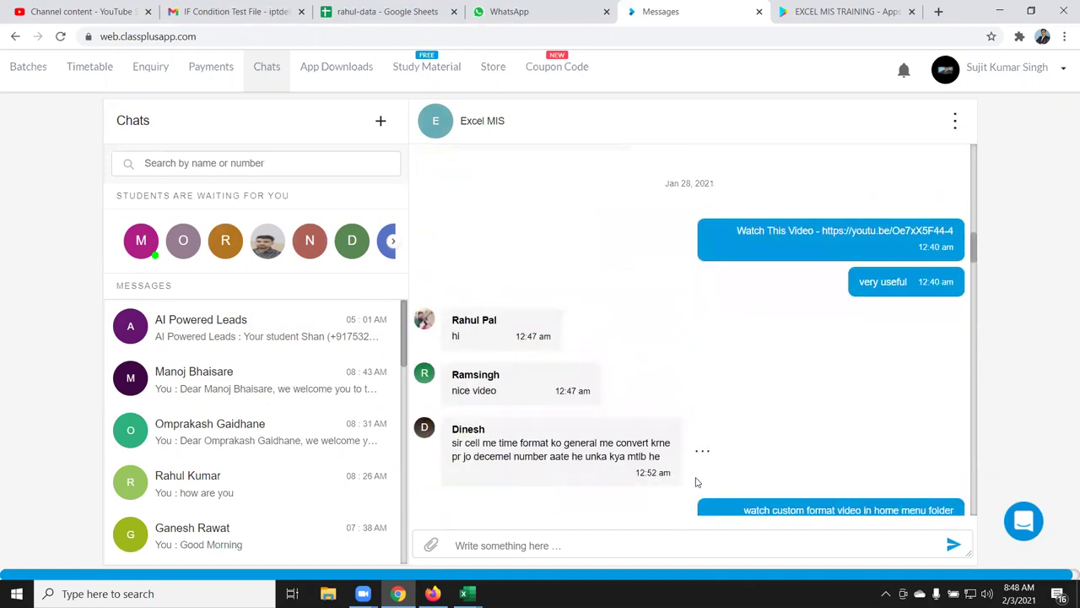
pyautogui.scroll(2, 698, 482)
pyautogui.scroll(2, 697, 482)
pyautogui.scroll(3, 697, 482)
pyautogui.scroll(2, 697, 482)
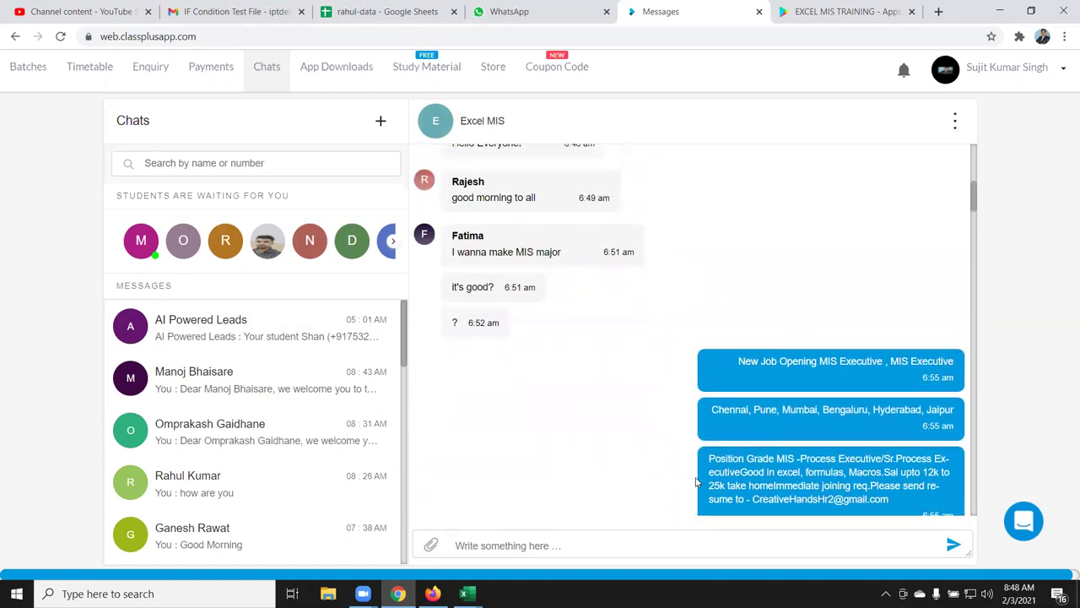
pyautogui.scroll(3, 698, 482)
pyautogui.scroll(2, 697, 482)
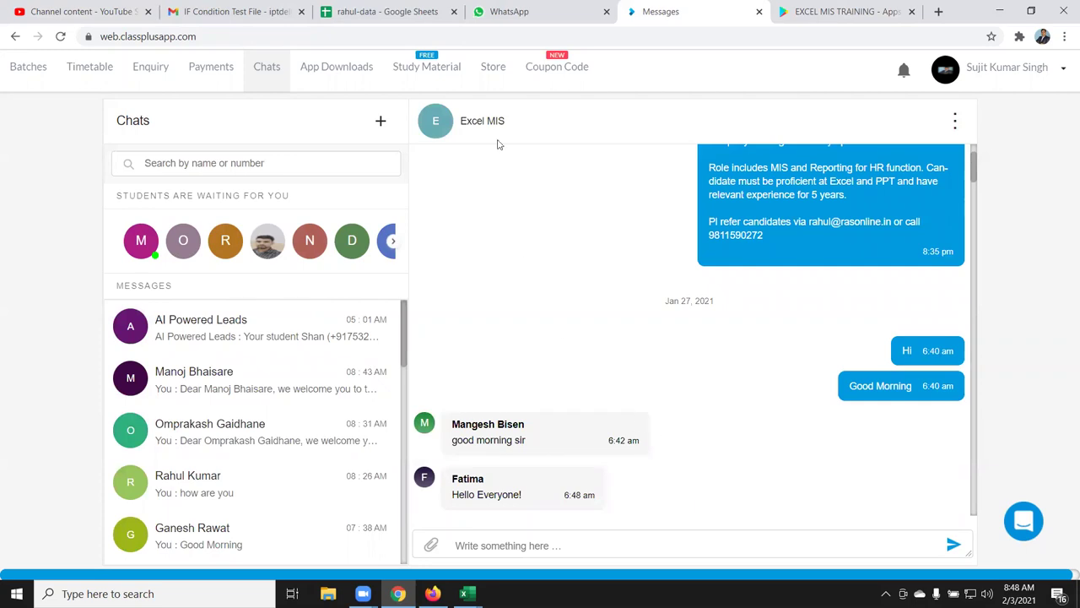
# - Open the Store and show the full My Courses list
pyautogui.click(476, 74)
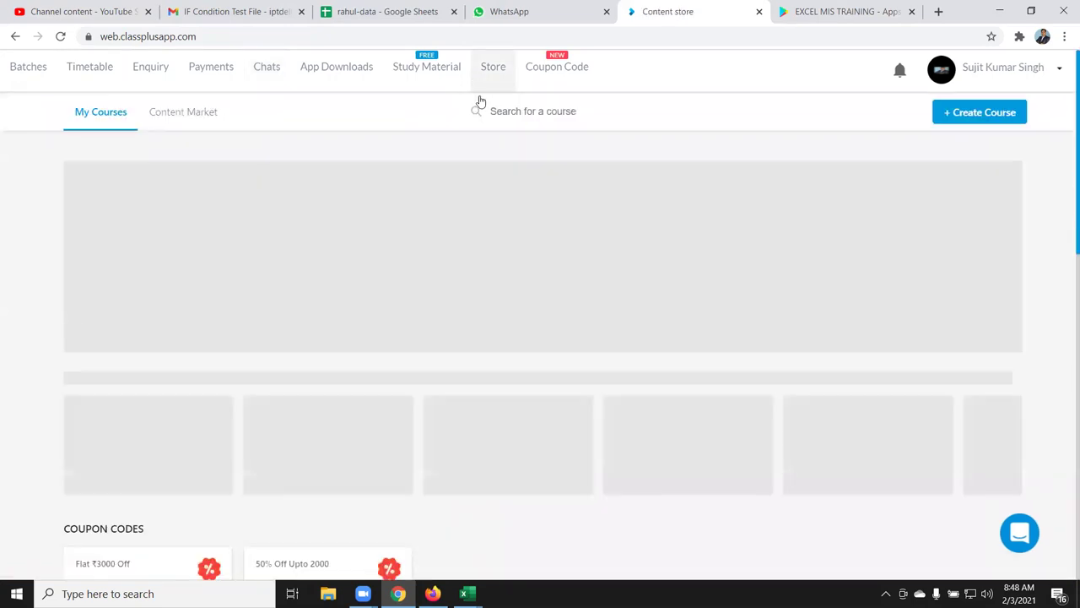
pyautogui.scroll(-2, 465, 346)
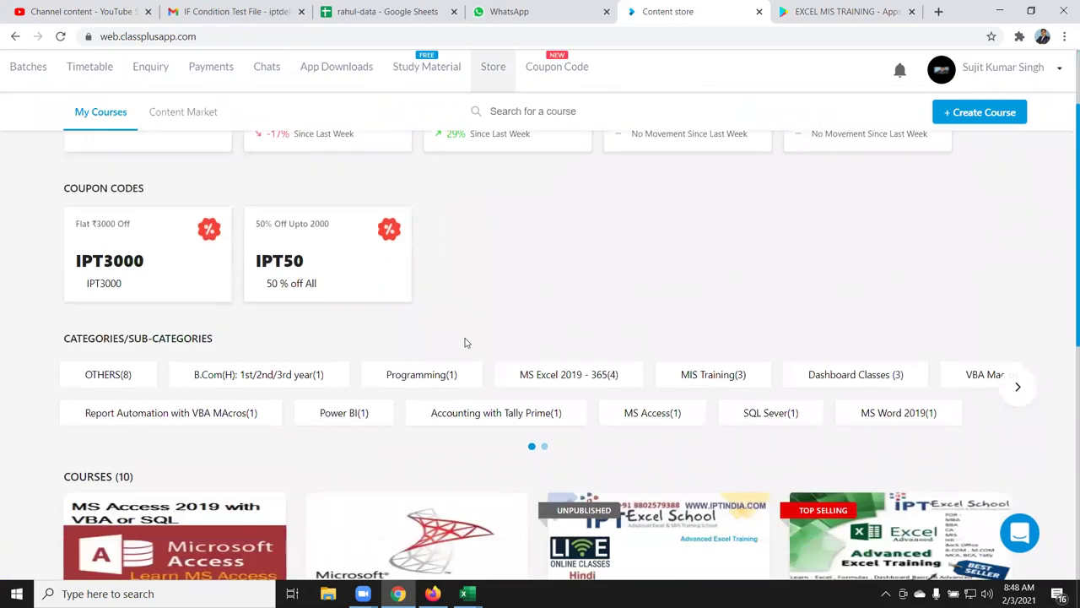
pyautogui.scroll(-4, 465, 346)
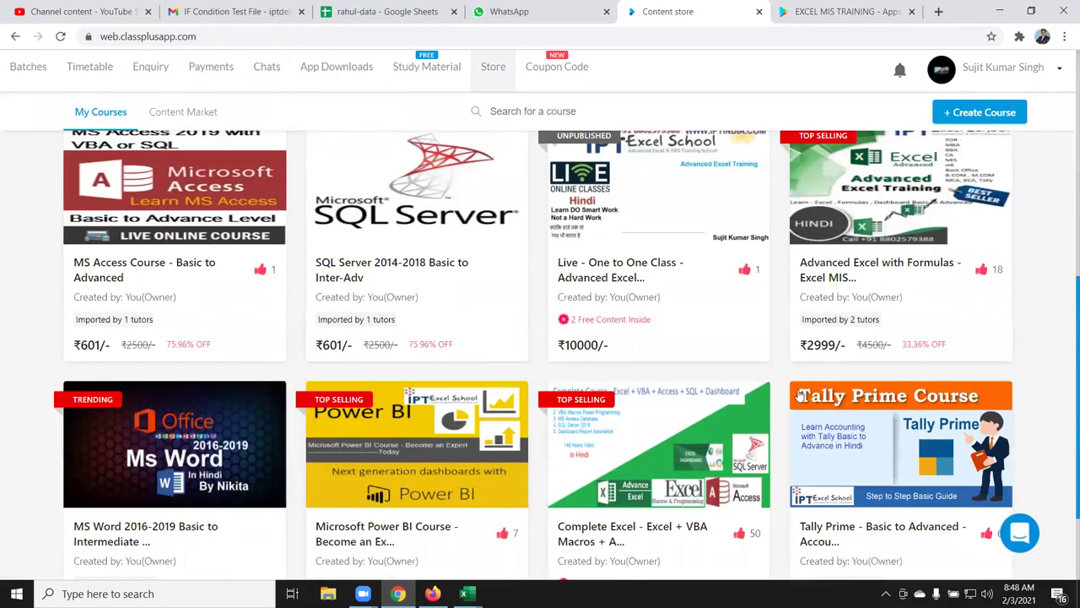
pyautogui.scroll(-3, 798, 395)
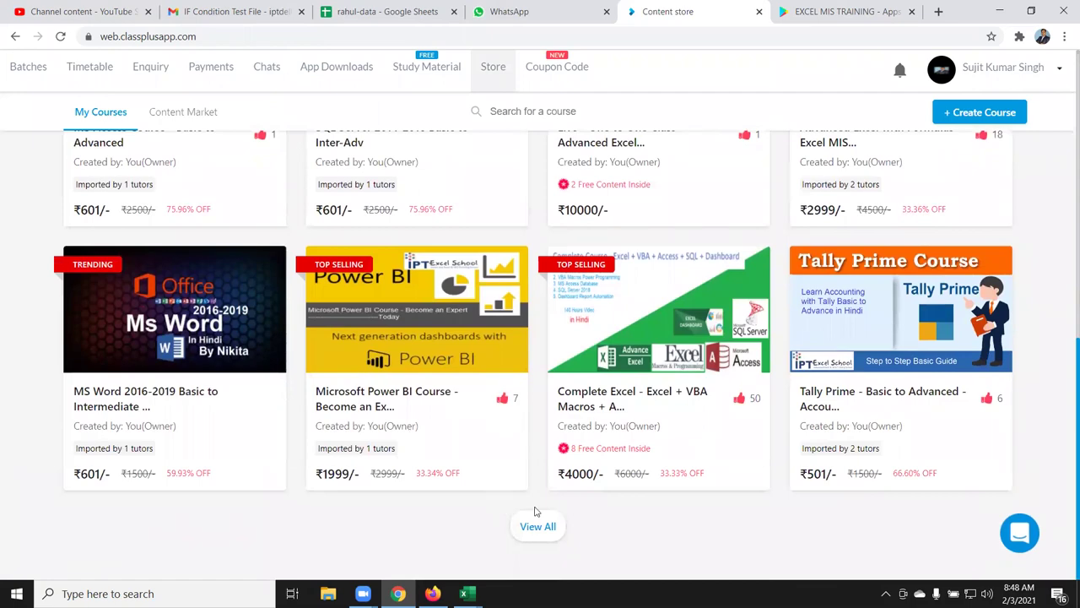
pyautogui.click(530, 529)
pyautogui.scroll(-2, 485, 468)
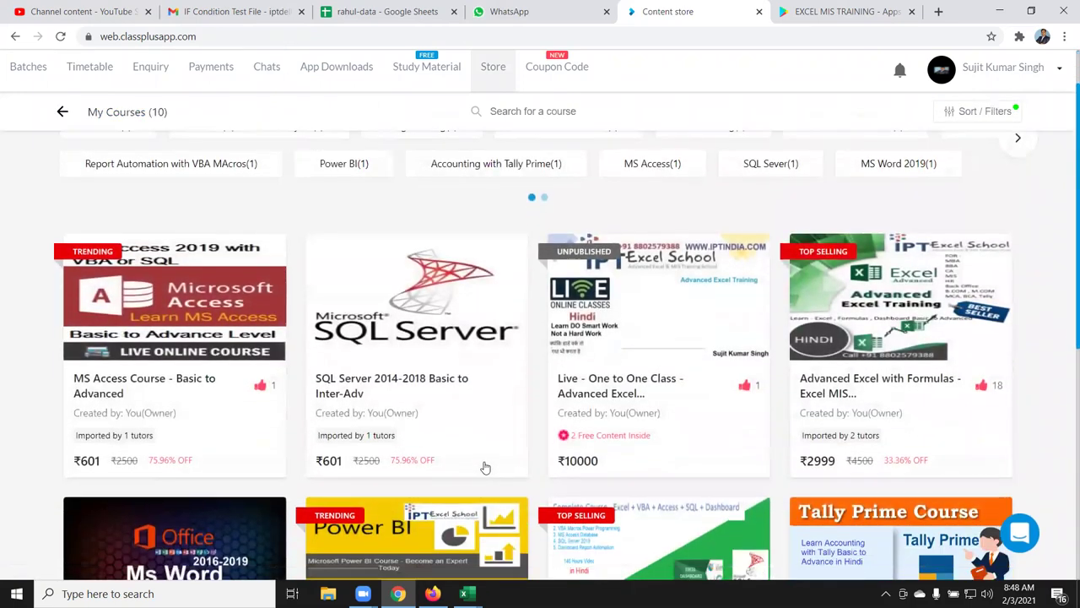
pyautogui.scroll(-3, 888, 377)
pyautogui.scroll(-2, 845, 363)
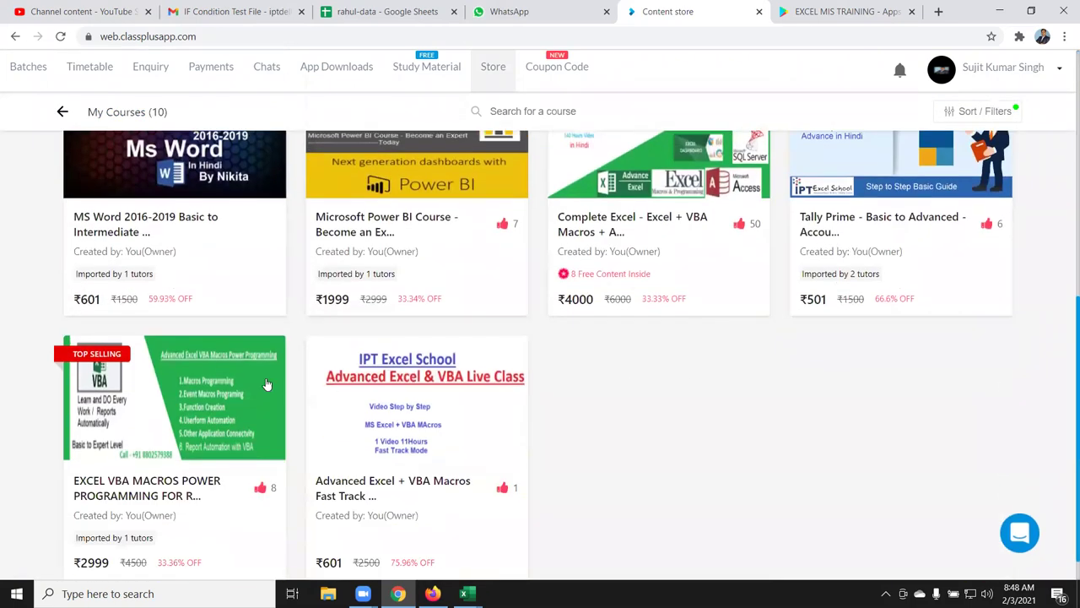
# - Check the Excel VBA Macros course page's 101 videos, then go back to My Courses
pyautogui.click(209, 371)
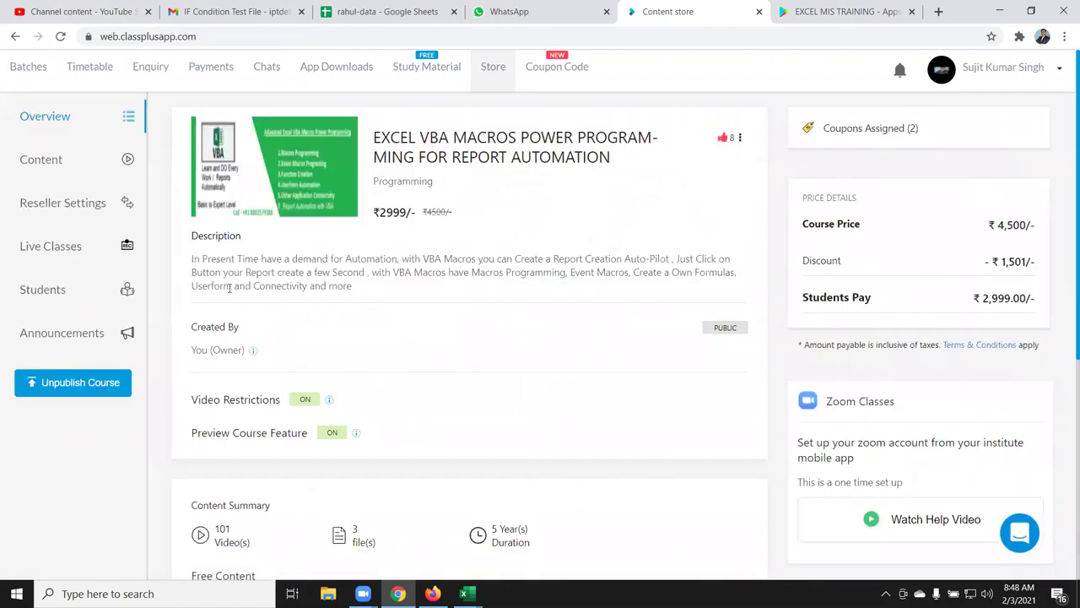
pyautogui.doubleClick(224, 528)
pyautogui.click(983, 298)
pyautogui.click(16, 36)
# - Review the Complete Excel + VBA course page with 291 videos and return to My Courses
pyautogui.scroll(-3, 700, 458)
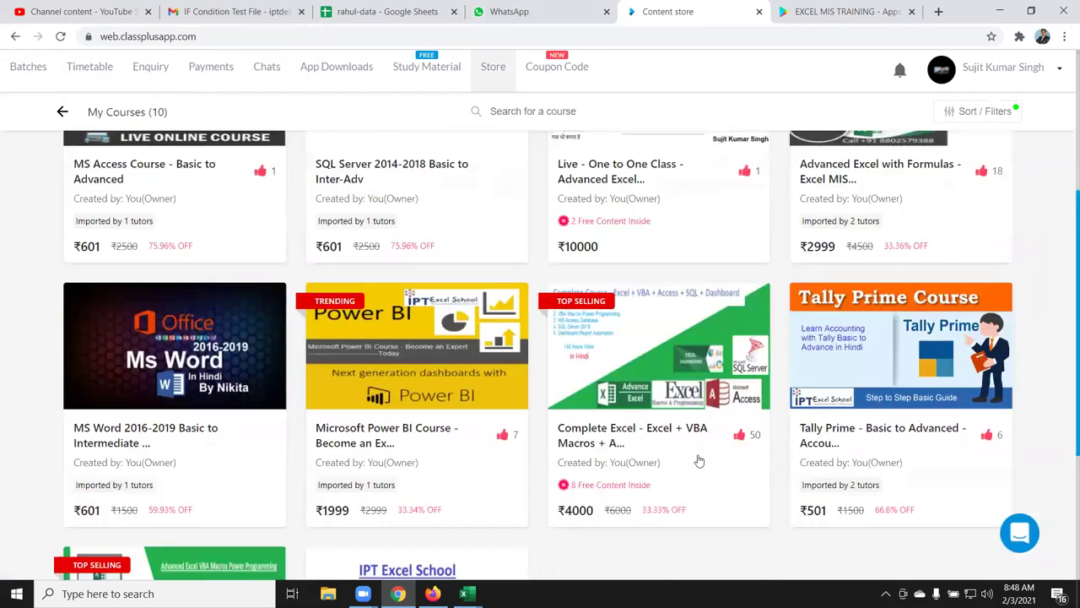
pyautogui.click(698, 459)
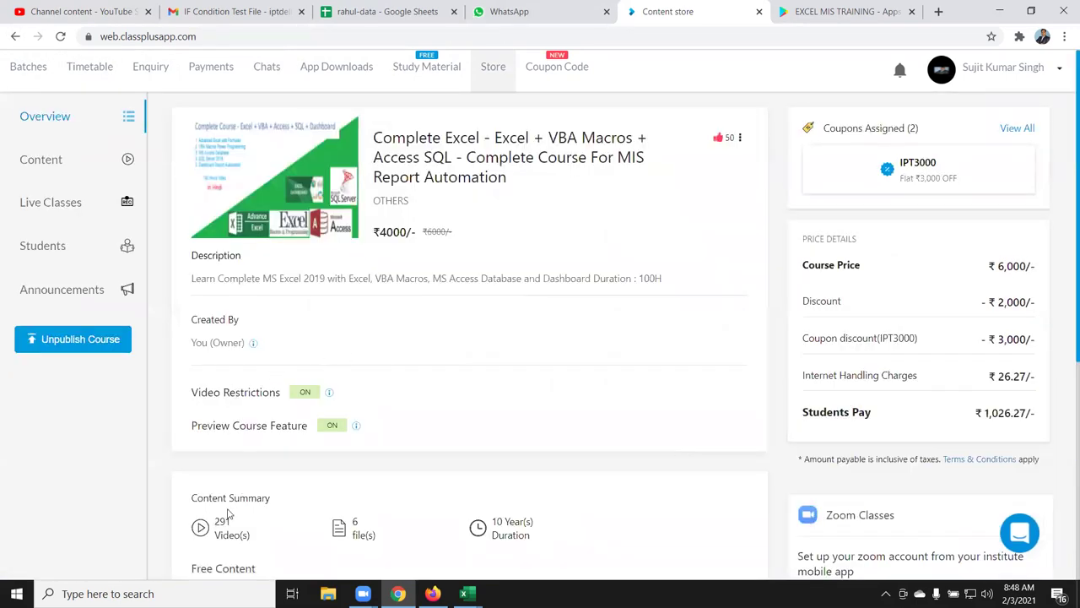
pyautogui.doubleClick(222, 523)
pyautogui.scroll(-1, 431, 412)
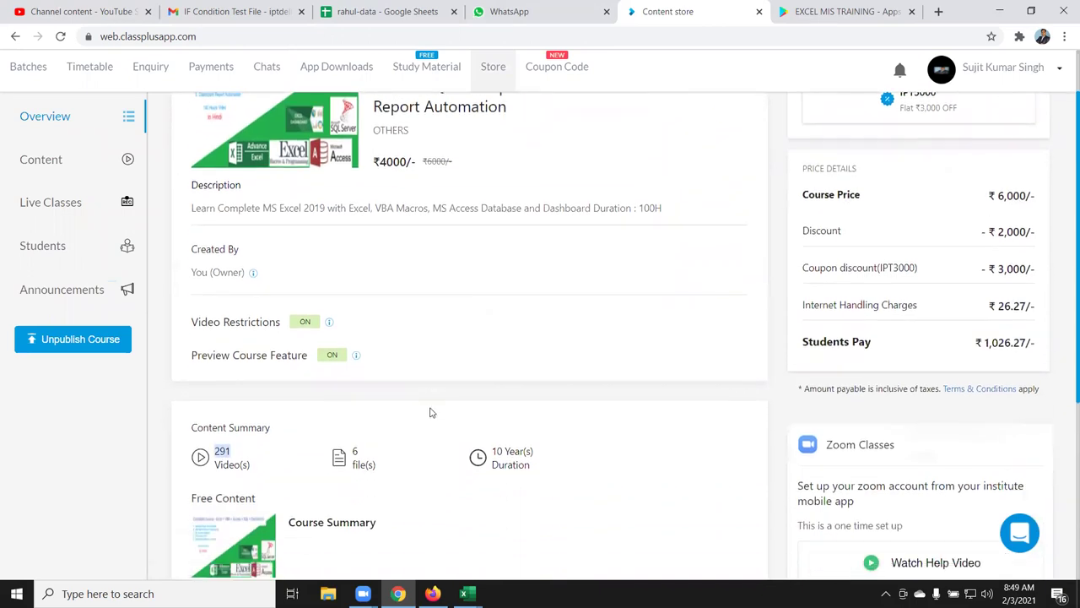
pyautogui.scroll(-1, 429, 412)
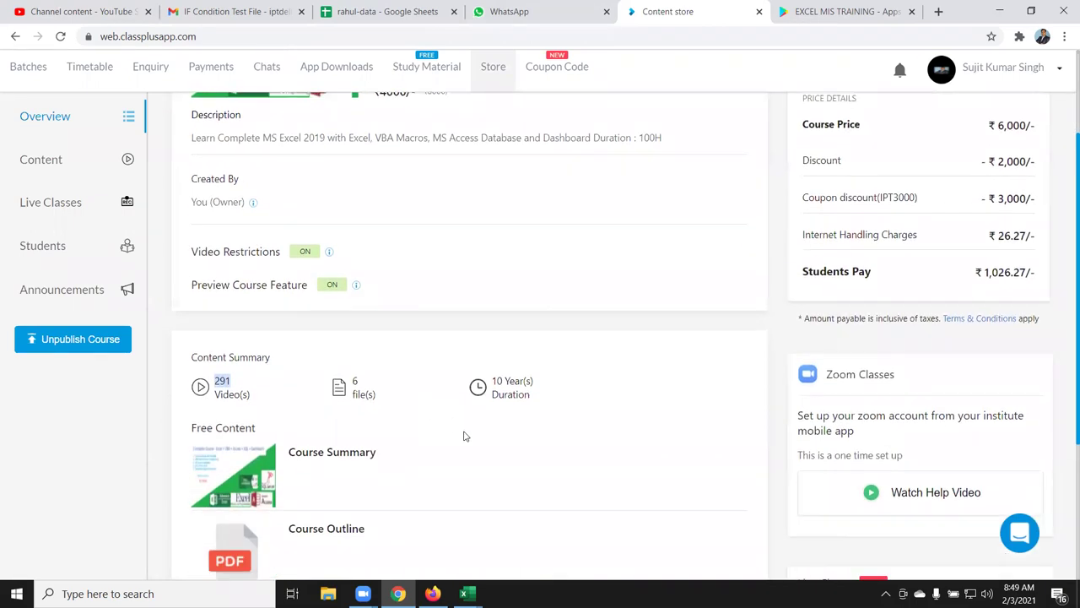
pyautogui.scroll(-1, 463, 436)
pyautogui.scroll(-2, 463, 438)
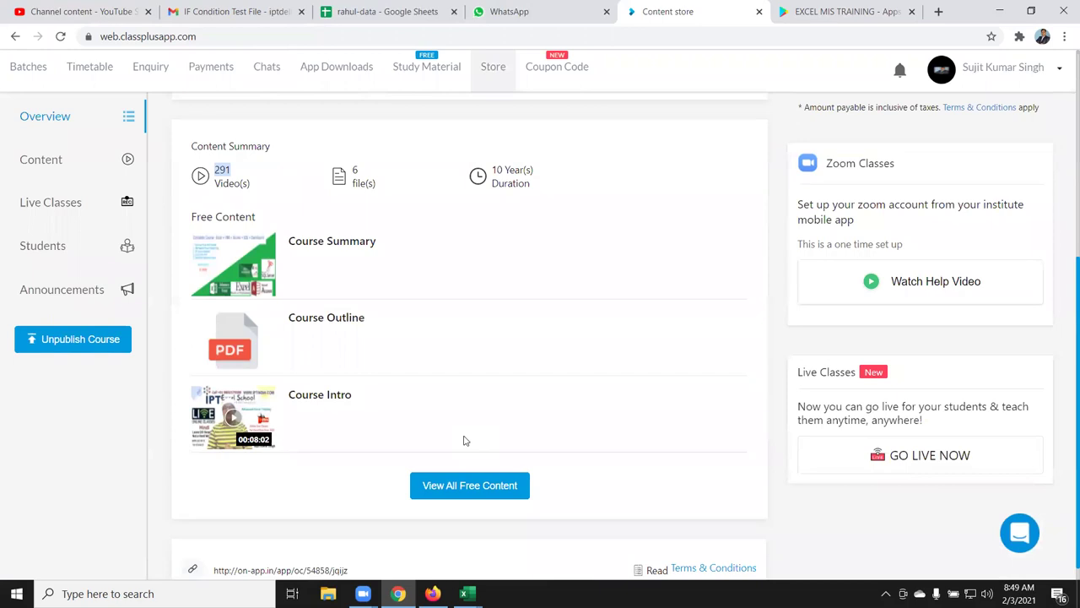
pyautogui.scroll(3, 464, 440)
pyautogui.scroll(2, 463, 439)
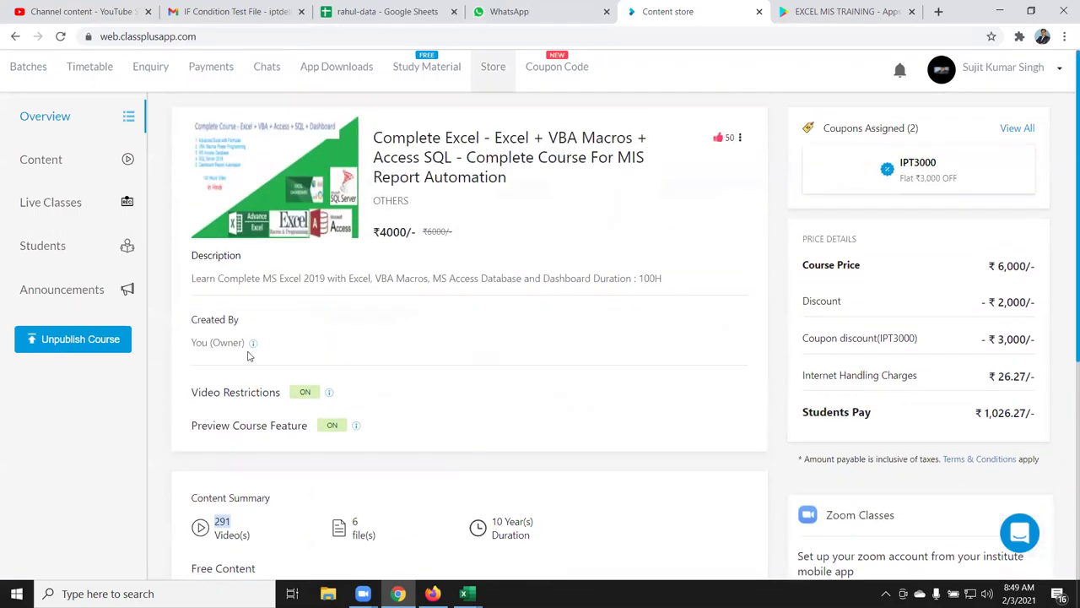
pyautogui.click(16, 38)
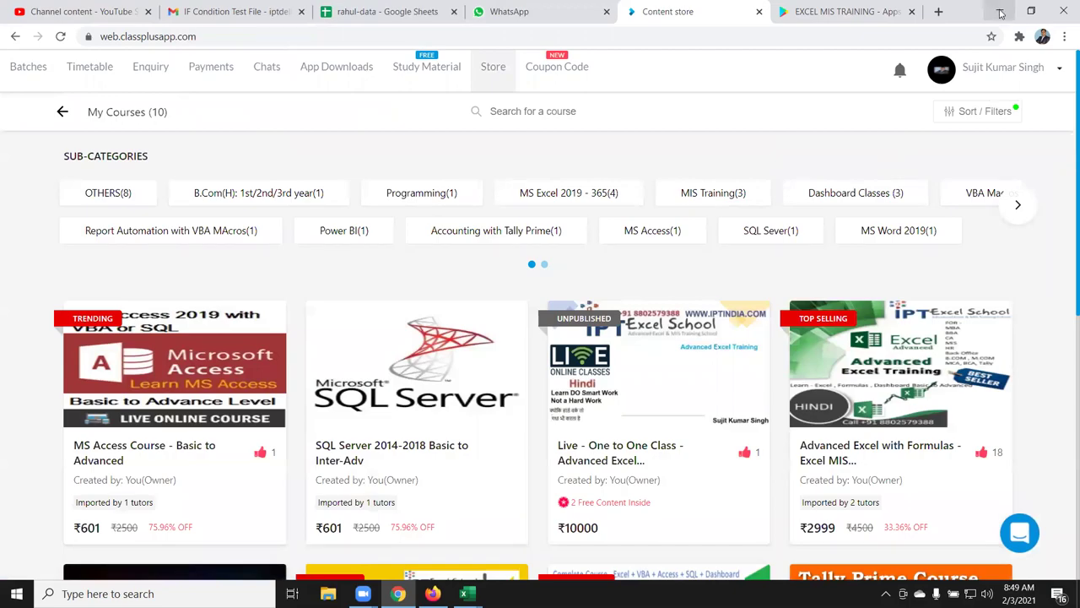
# - Minimize Chrome to reveal the IPT Excel School desktop wallpaper
pyautogui.click(1000, 12)
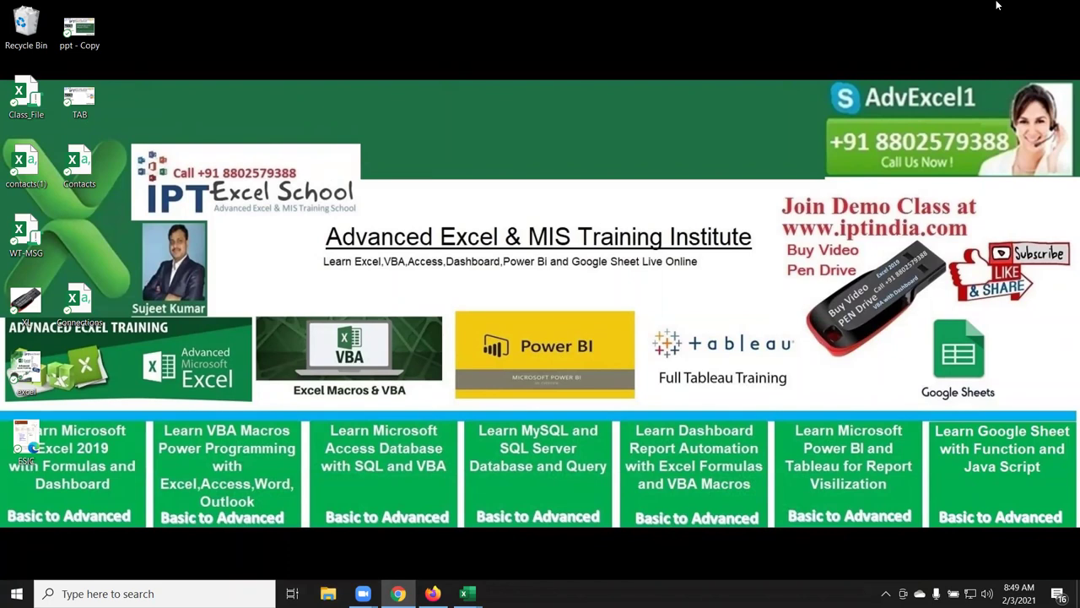
pyautogui.moveTo(834, 123); pyautogui.dragTo(1010, 174)
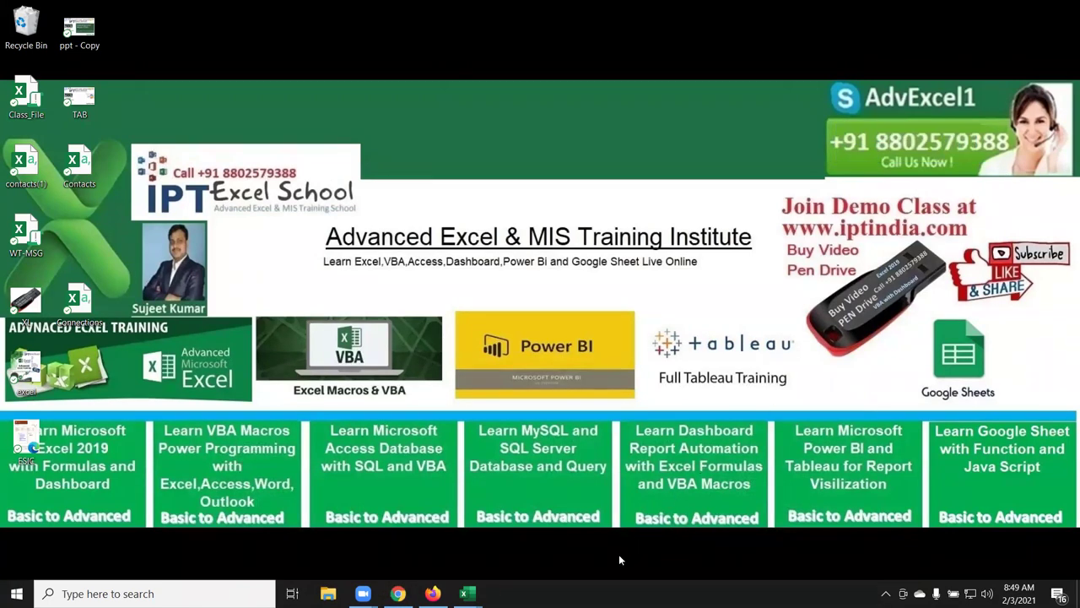